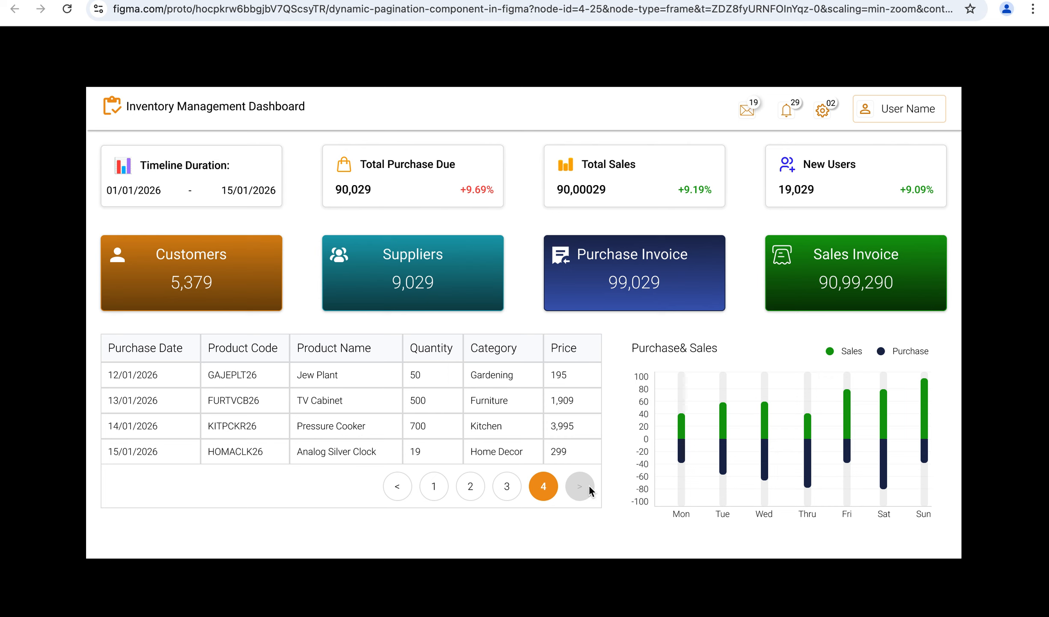
# Test the purchase table's numbered pagination in the prototype by visiting pages 3, 2 and 1, and returning through 2 and 3 to 4.
pyautogui.click(507, 487)
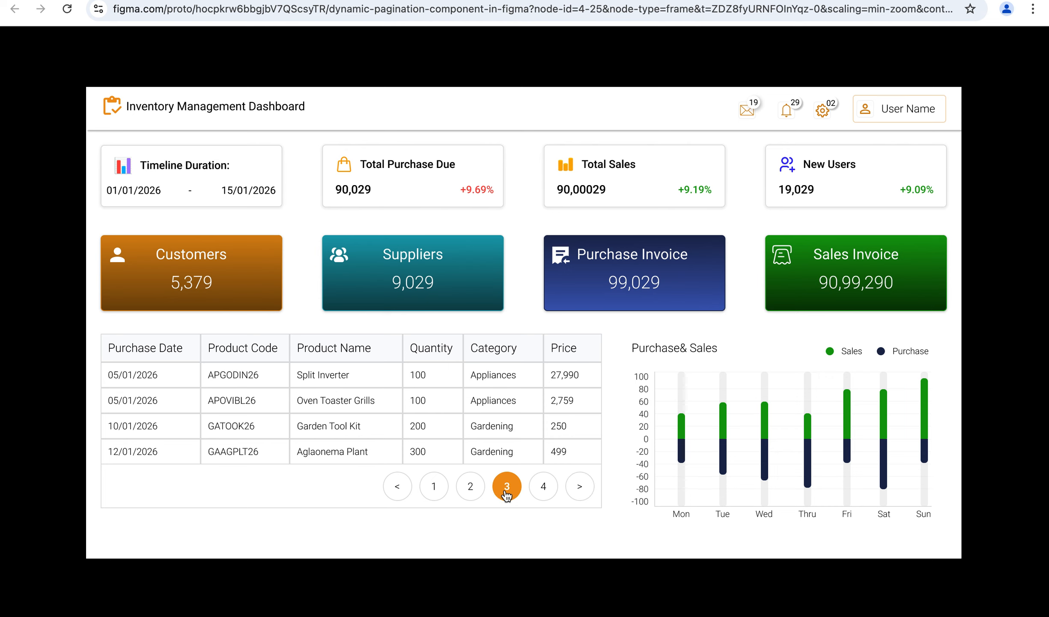
pyautogui.click(470, 491)
pyautogui.click(435, 489)
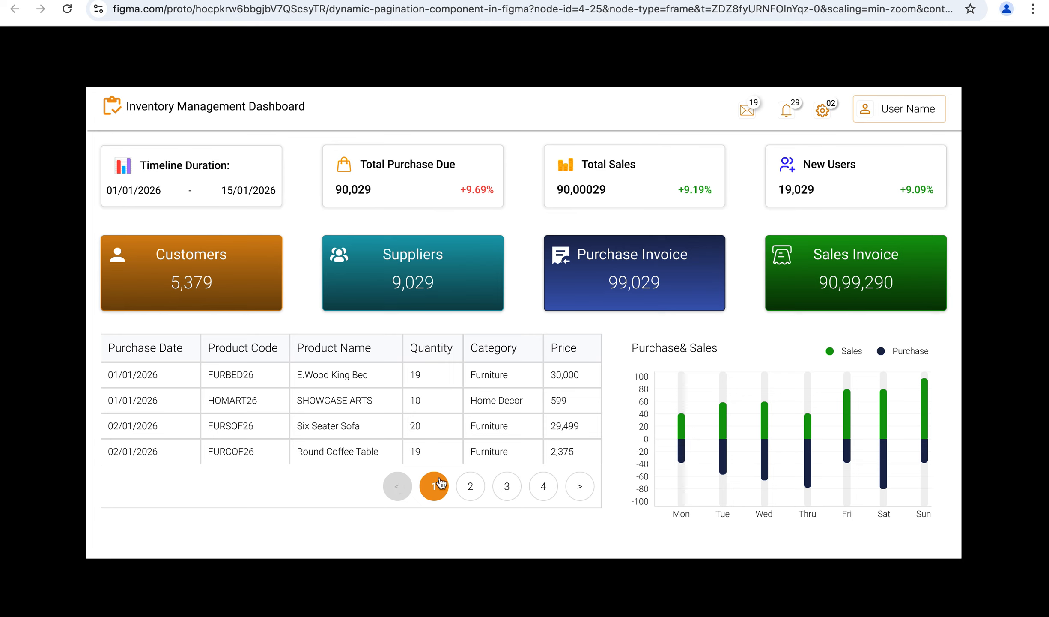
pyautogui.click(471, 492)
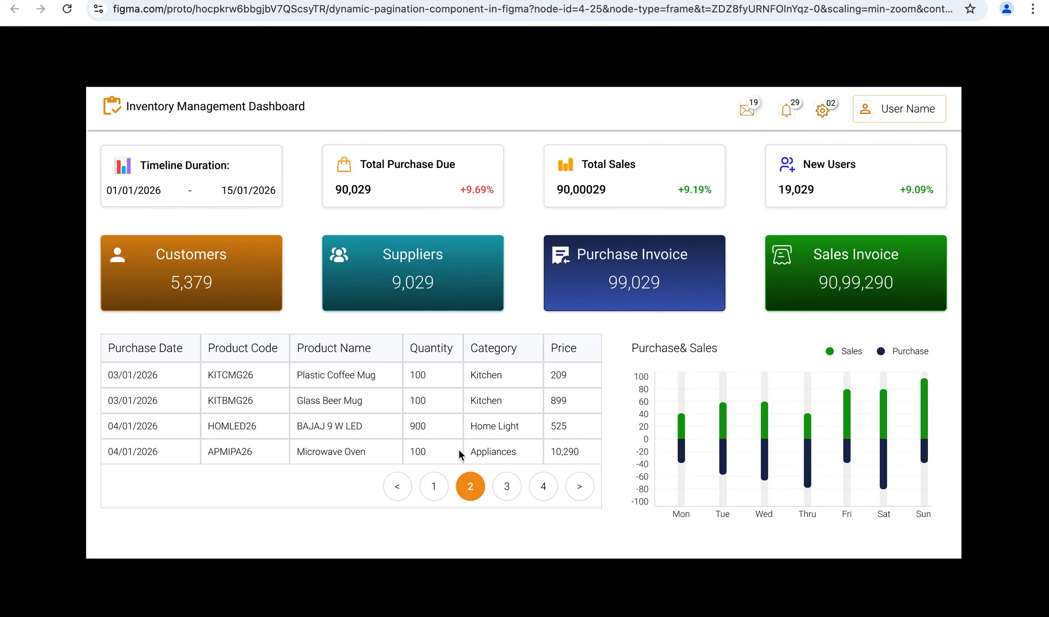
pyautogui.click(508, 490)
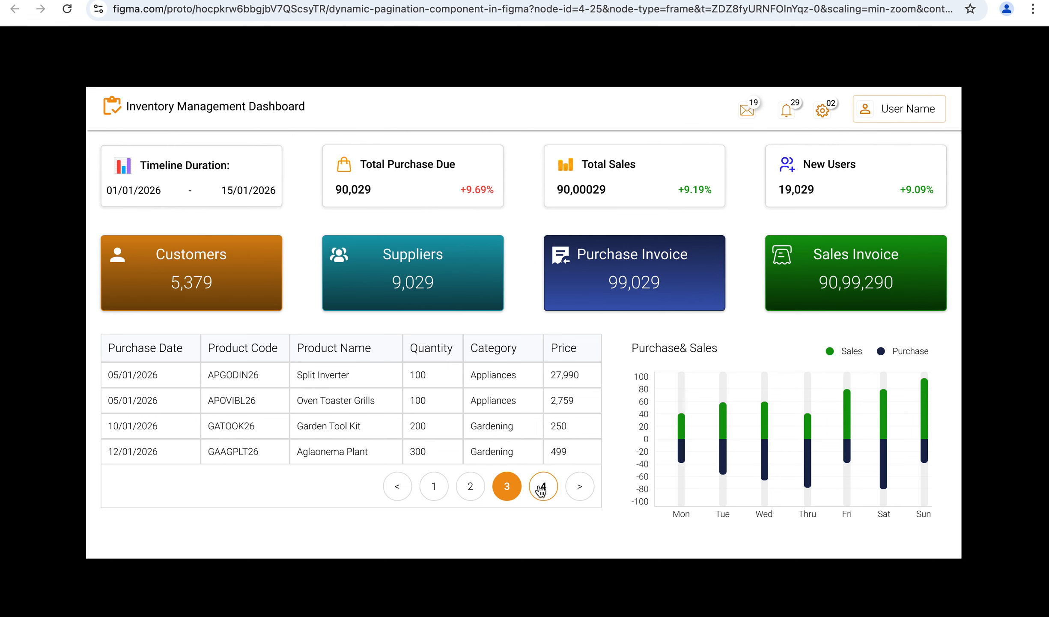
pyautogui.click(541, 491)
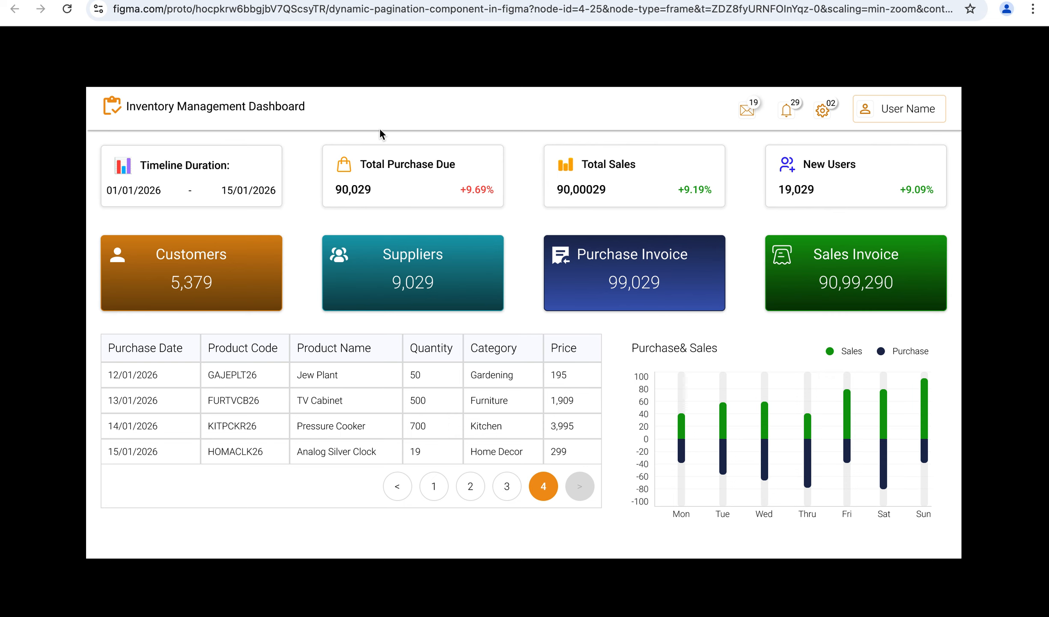
# Switch to the dashboard's design file and examine the visible and hidden TableRow layers inside the Table frame.
pyautogui.click(315, 2)
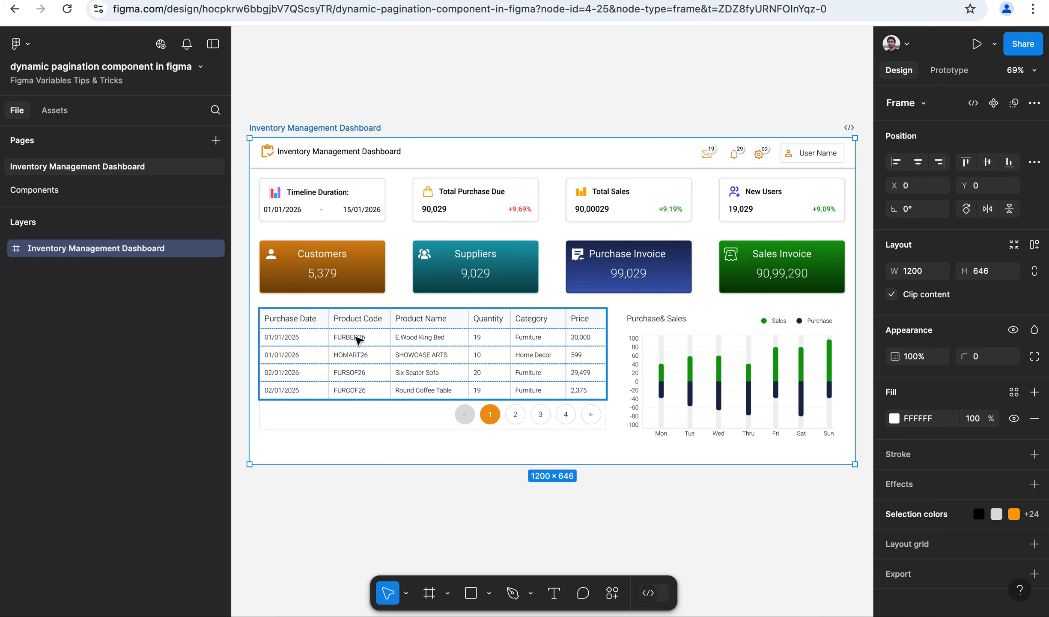
pyautogui.click(336, 339)
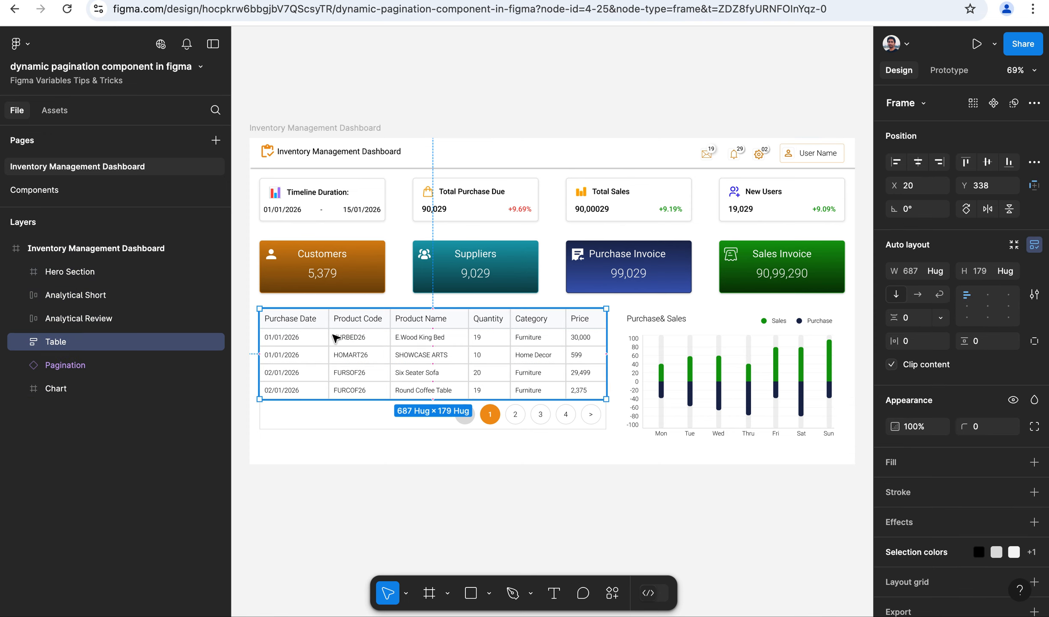
pyautogui.click(16, 342)
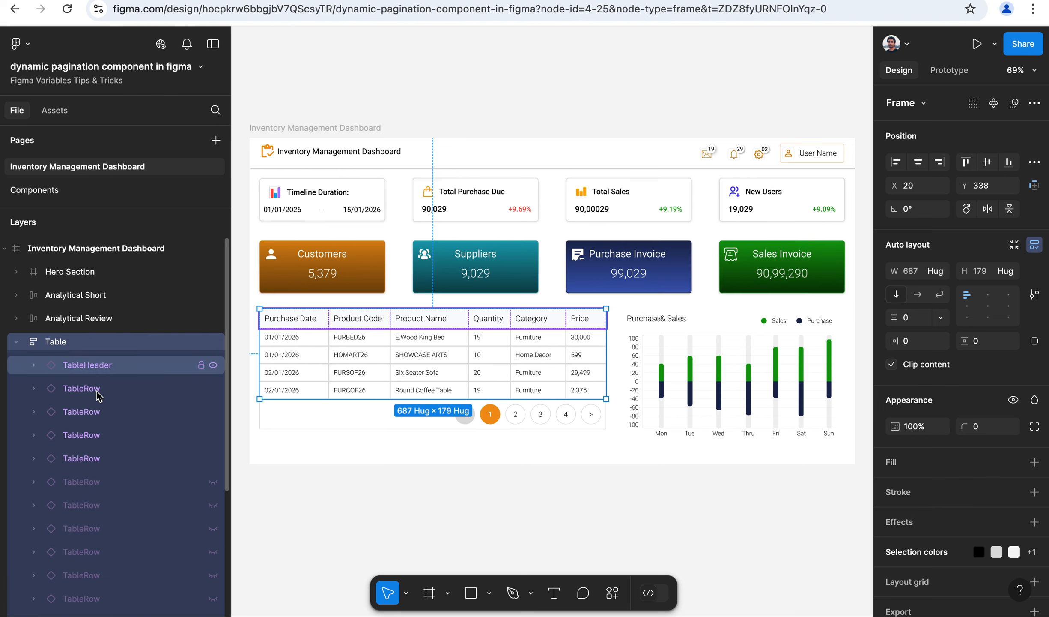
pyautogui.scroll(-5, 103, 409)
pyautogui.scroll(1, 102, 408)
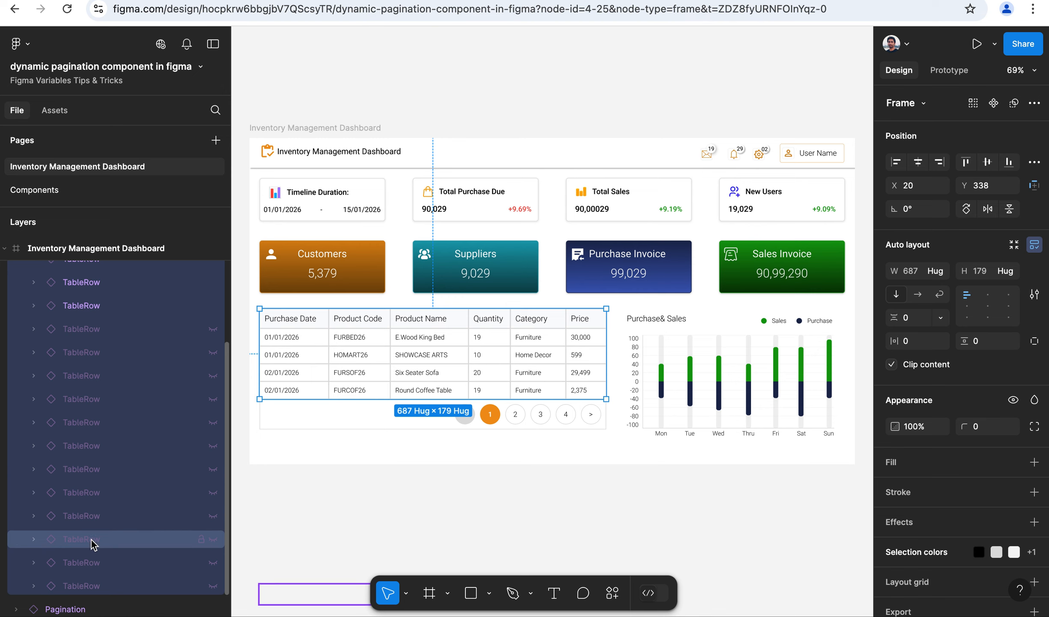
pyautogui.scroll(1, 93, 548)
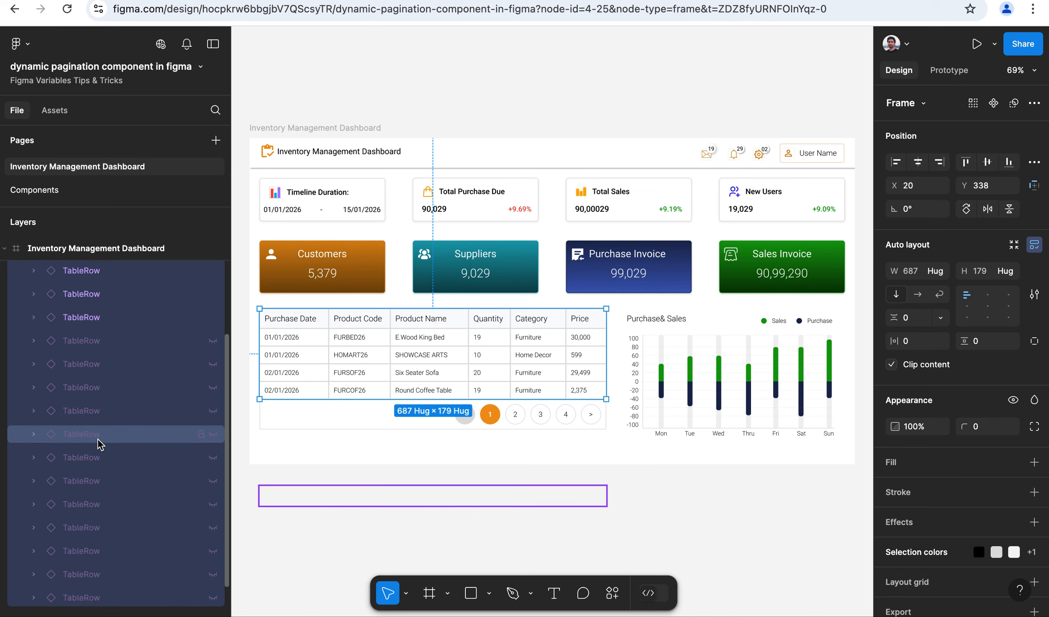
pyautogui.scroll(3, 97, 436)
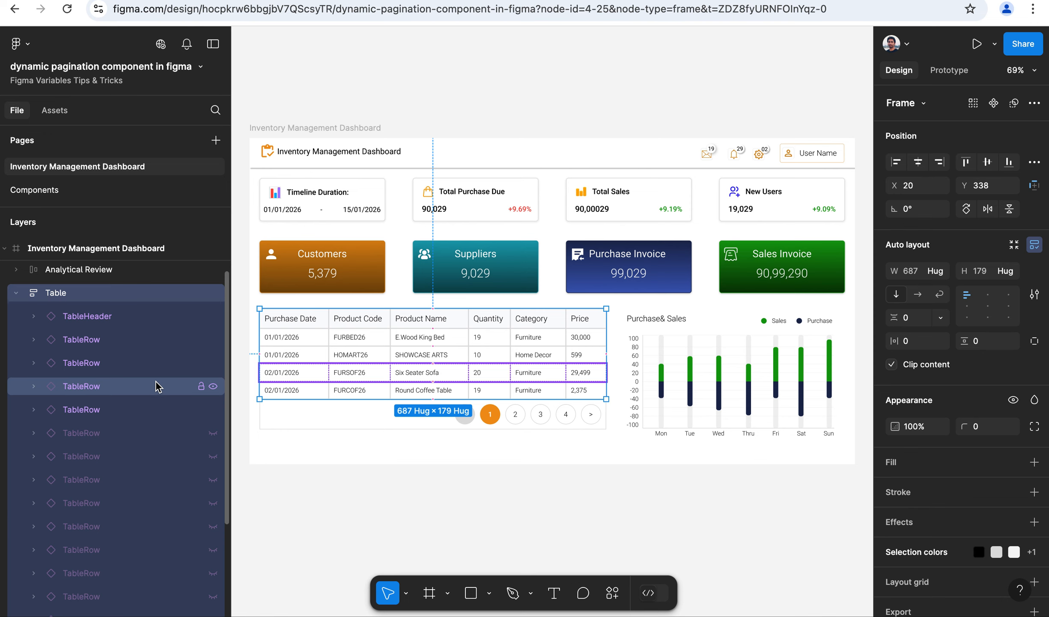
# Review the names and values of the file's local variables in an enlarged window, and close it.
pyautogui.click(339, 489)
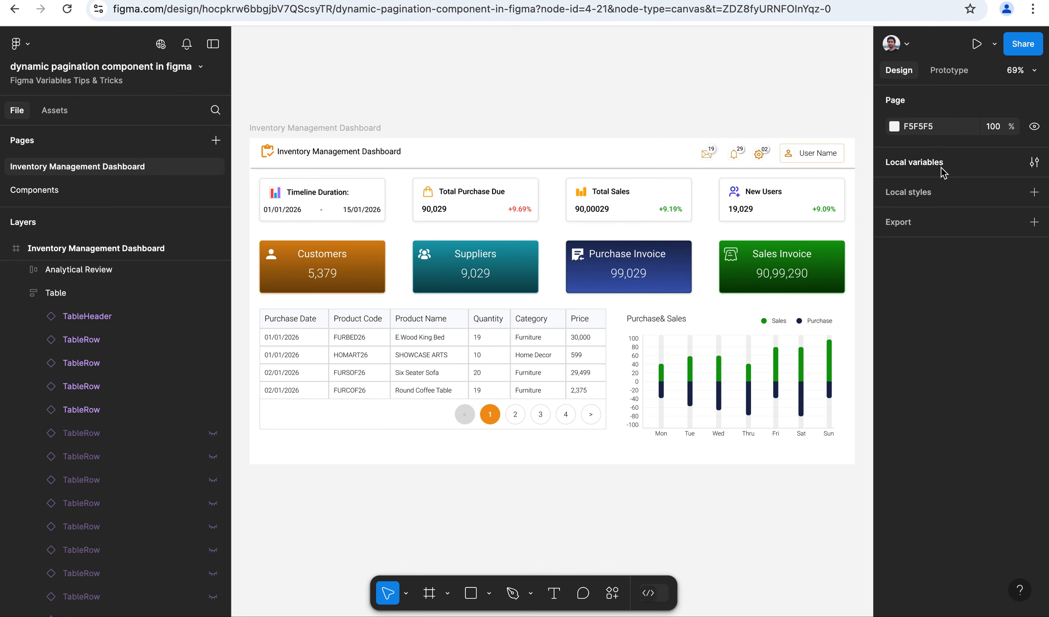
pyautogui.click(1034, 161)
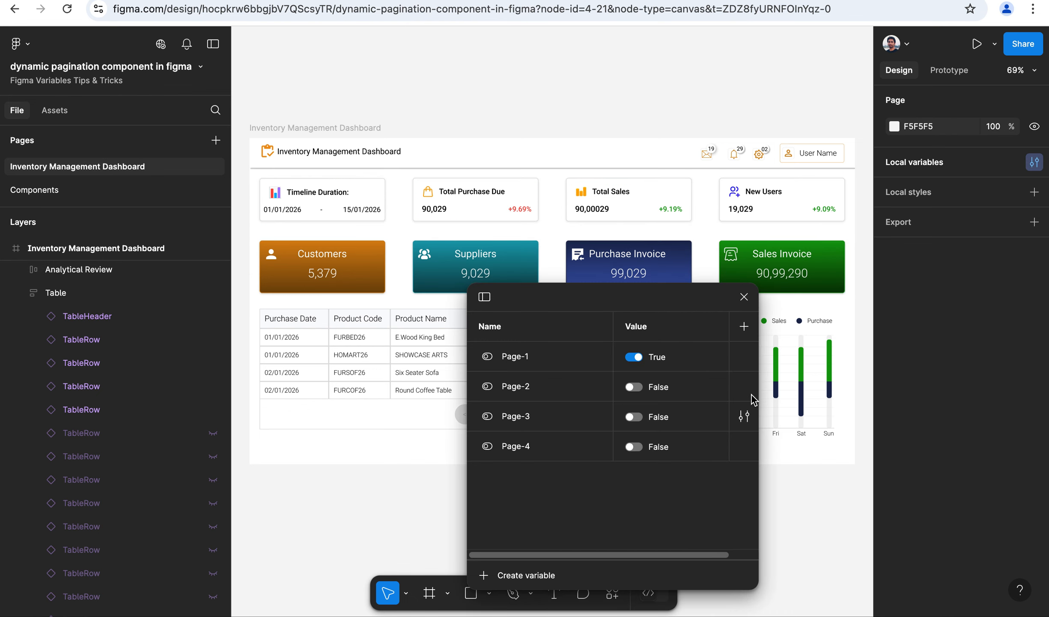
pyautogui.moveTo(761, 373); pyautogui.dragTo(897, 370)
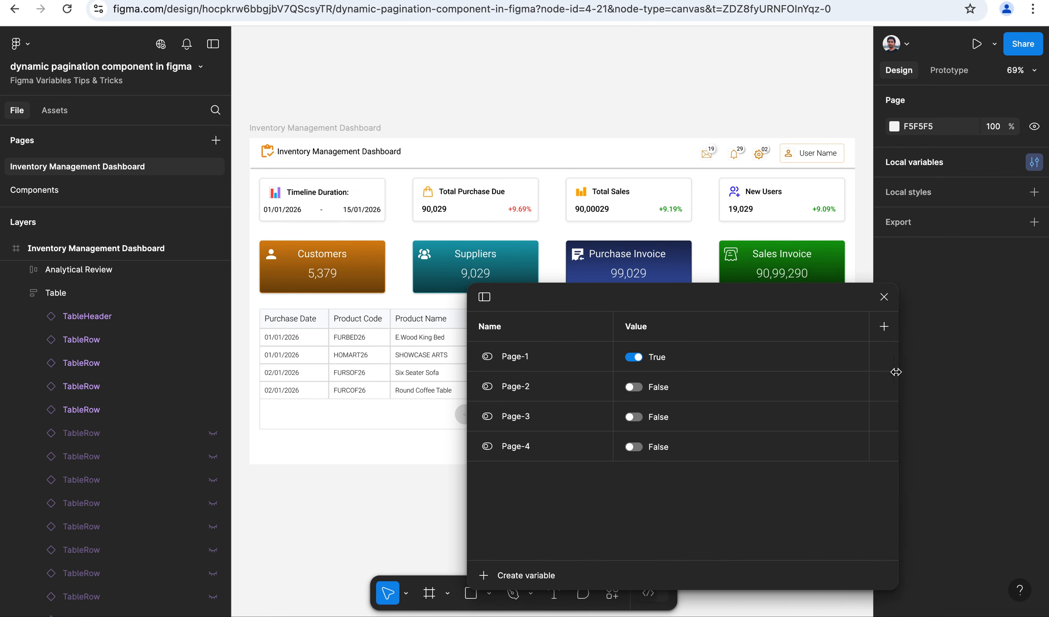
pyautogui.moveTo(719, 296); pyautogui.dragTo(840, 262)
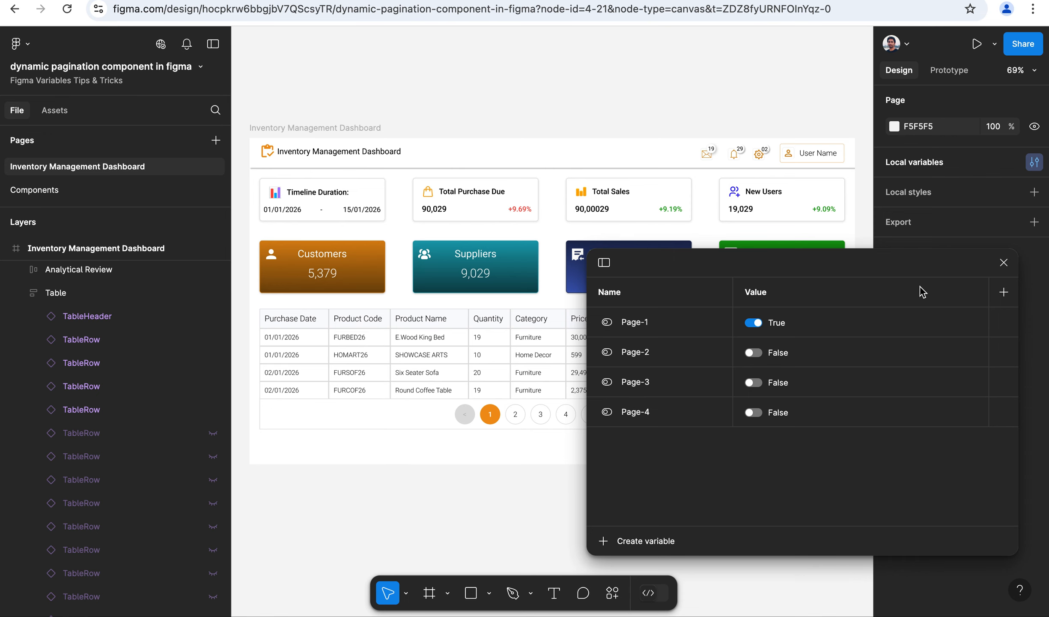
pyautogui.click(1004, 262)
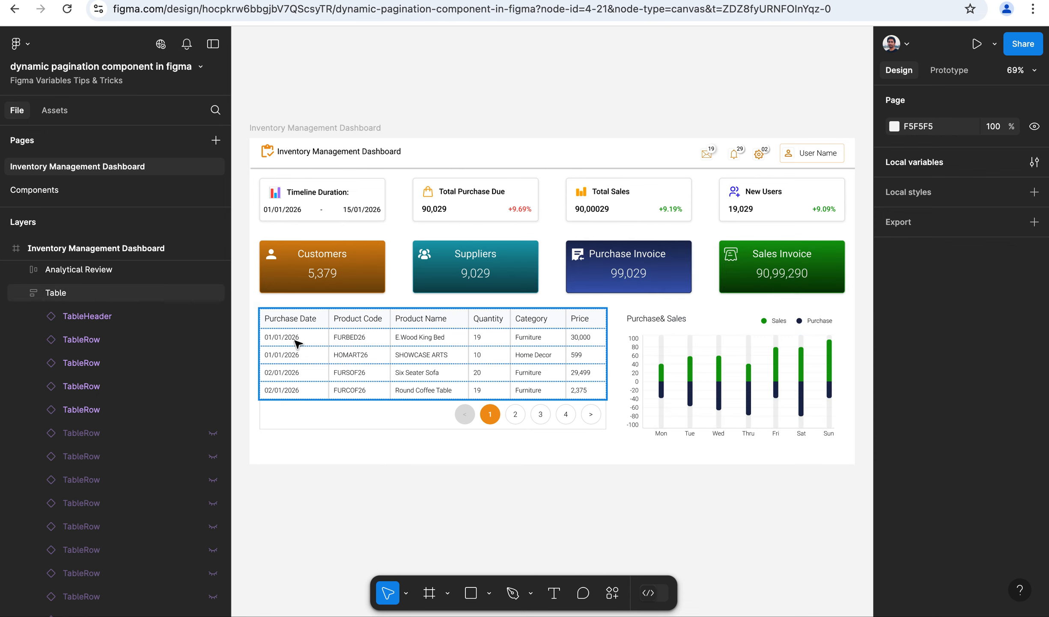
# Inspect which variable controls the visibility of each of the four table rows shown on the canvas.
pyautogui.doubleClick(297, 343)
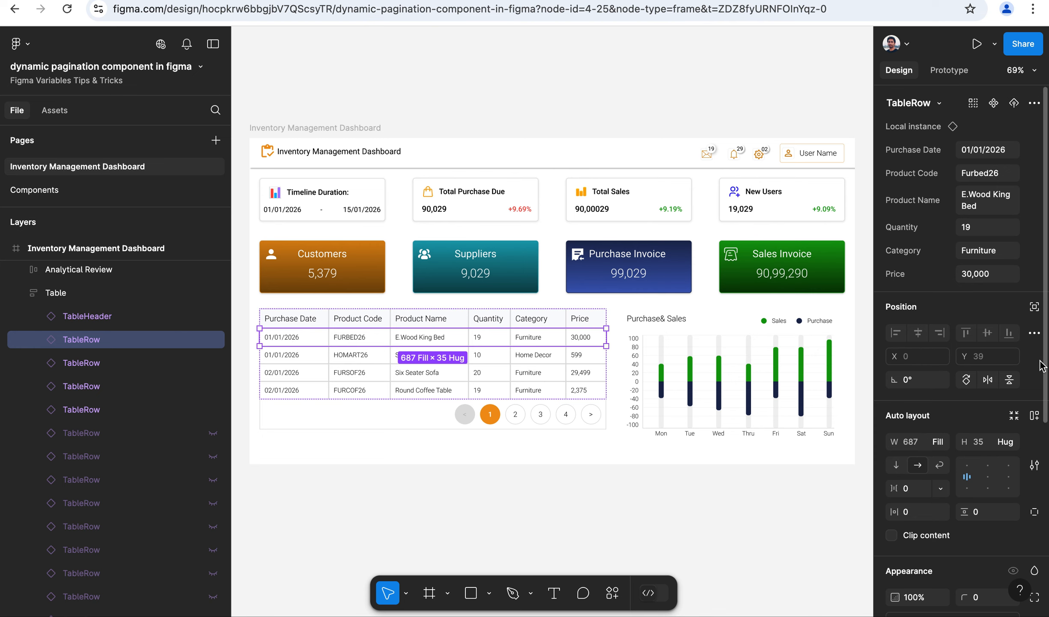
pyautogui.scroll(-5, 1041, 365)
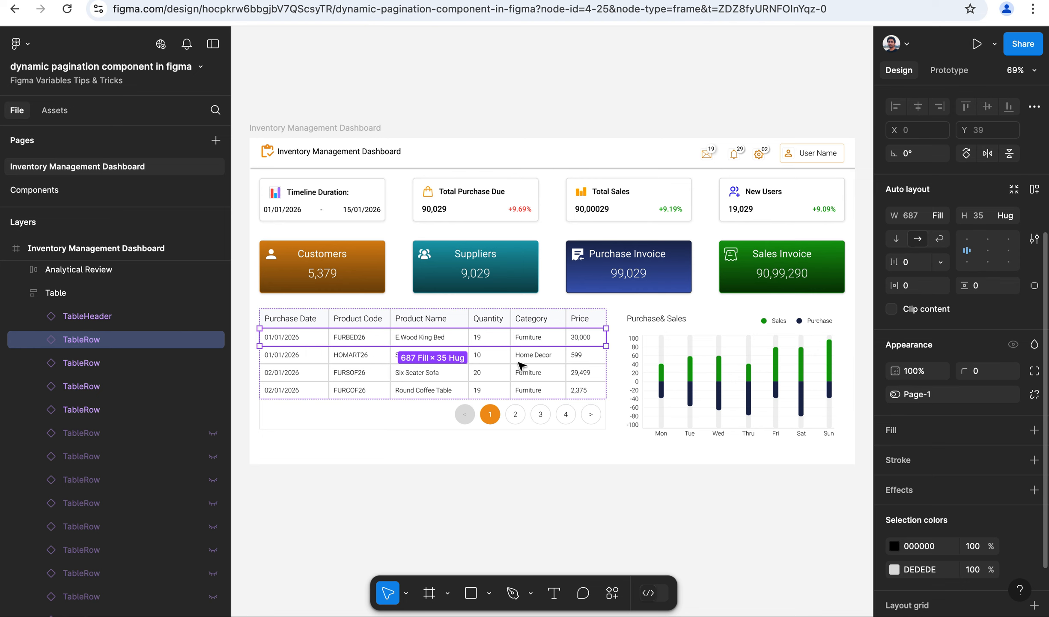
pyautogui.click(320, 359)
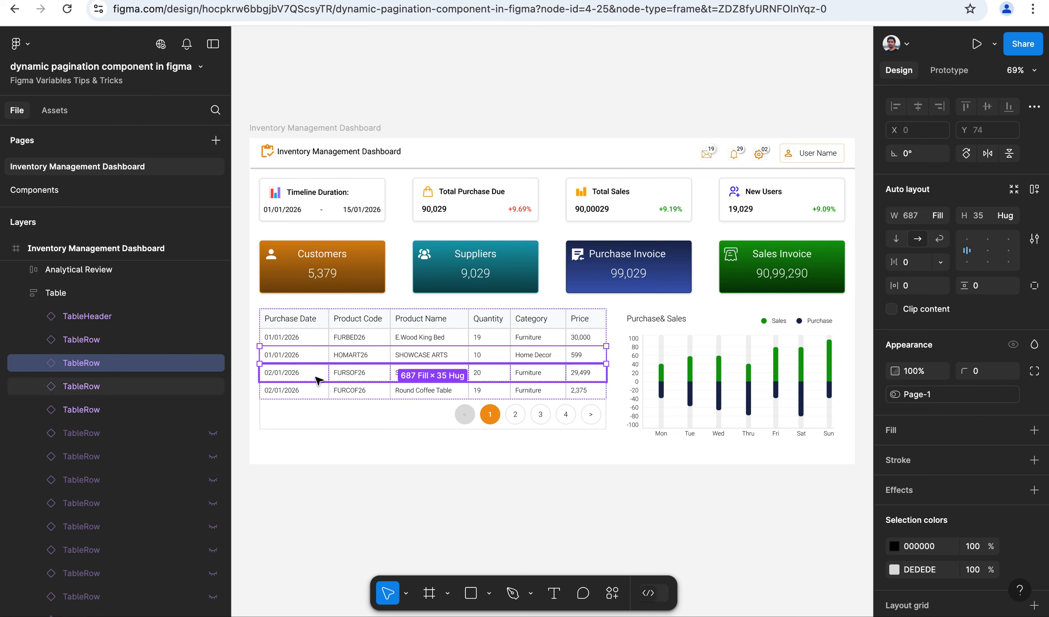
pyautogui.click(307, 339)
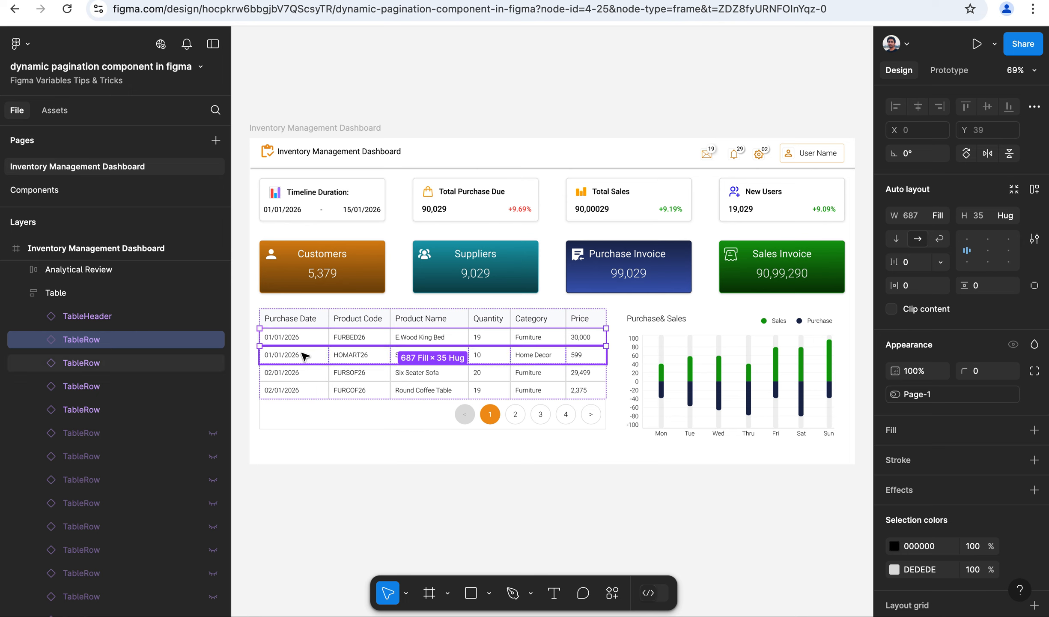
pyautogui.click(304, 356)
pyautogui.click(300, 371)
pyautogui.click(294, 389)
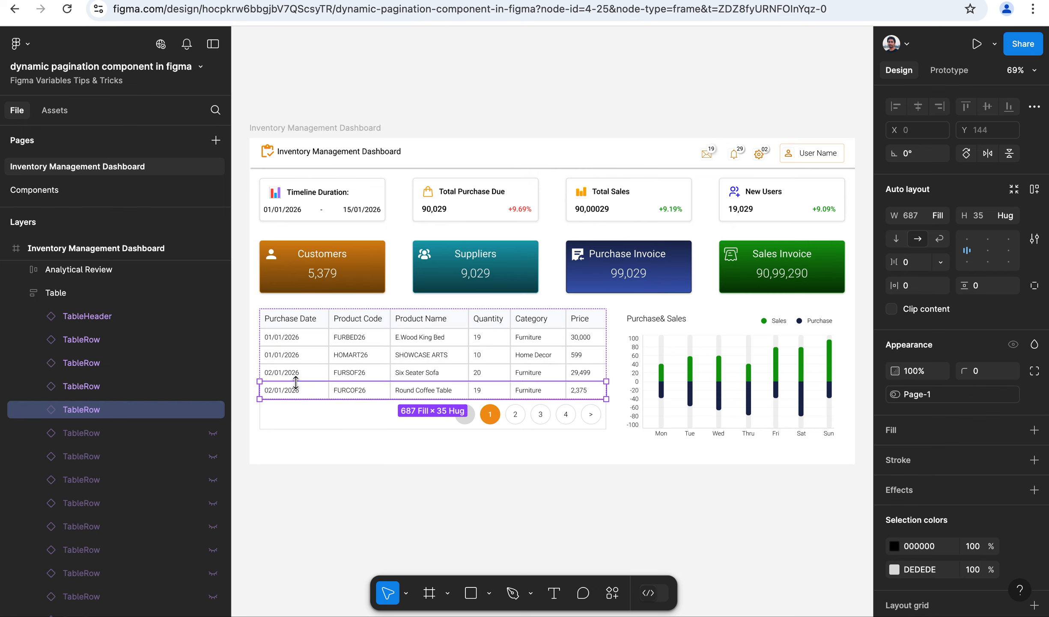
# Inspect which page variables control the visibility of the hidden TableRow layers in the Table frame.
pyautogui.click(81, 439)
pyautogui.click(81, 454)
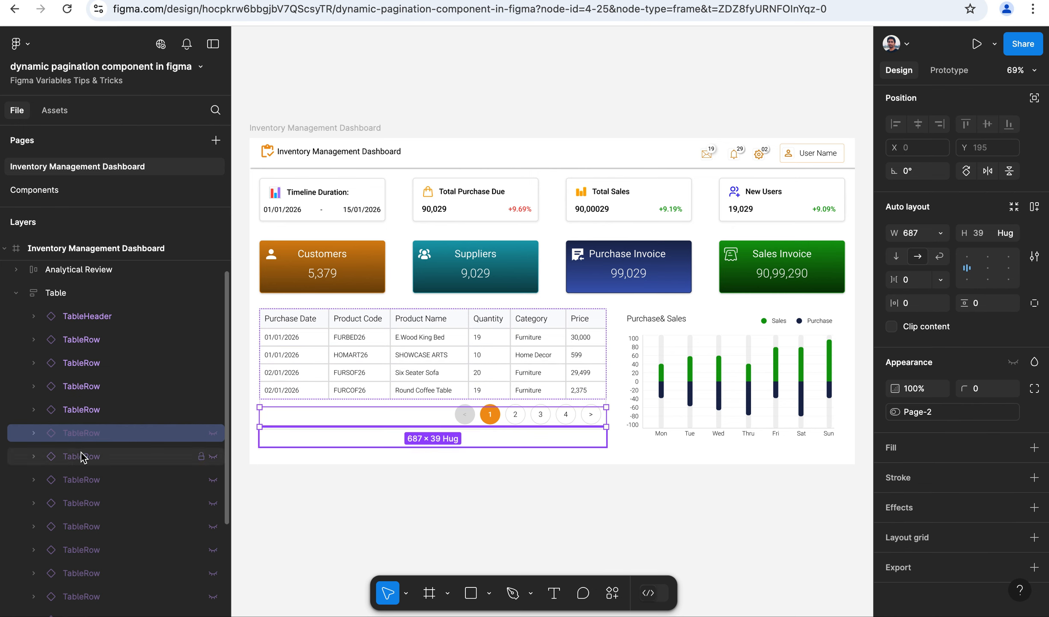
pyautogui.click(82, 479)
pyautogui.click(83, 503)
pyautogui.scroll(-3, 92, 456)
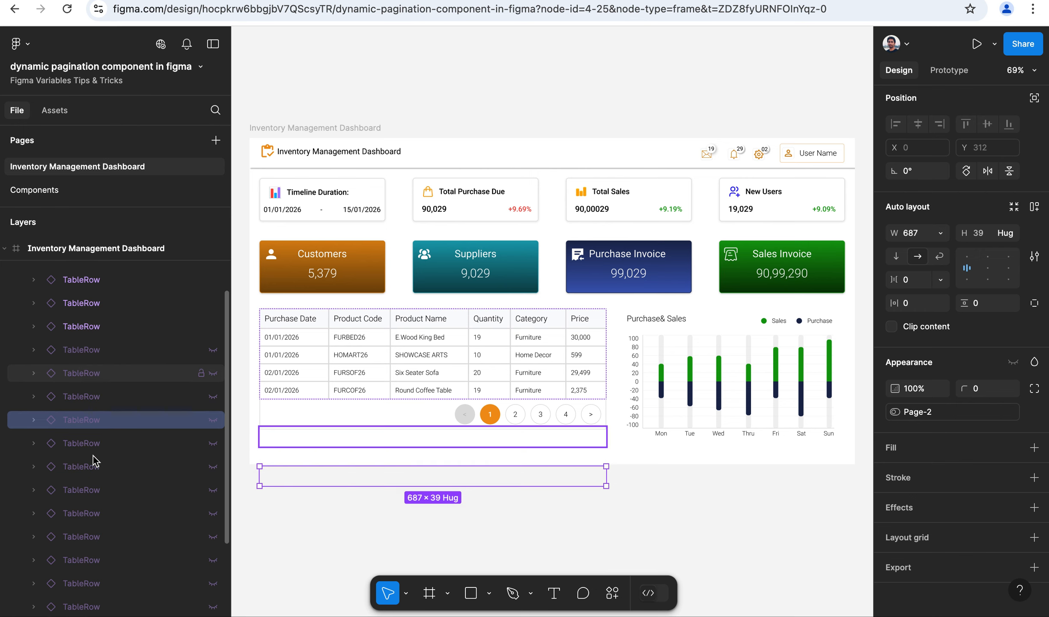
pyautogui.click(90, 401)
pyautogui.click(87, 419)
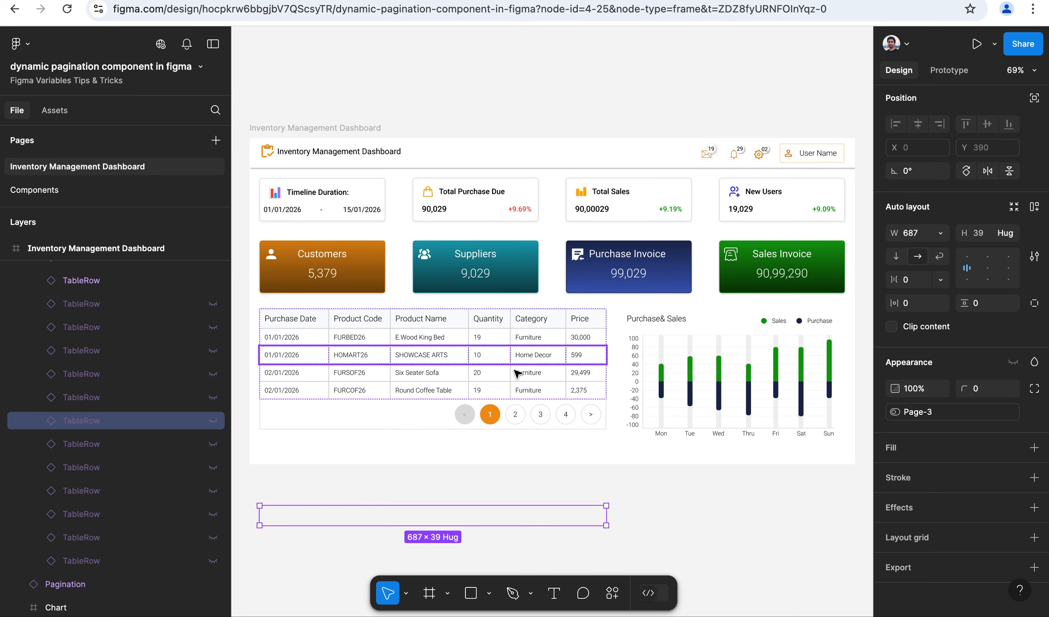
# Examine the variable actions in the click interaction of the pagination's page 1 button.
pyautogui.click(496, 416)
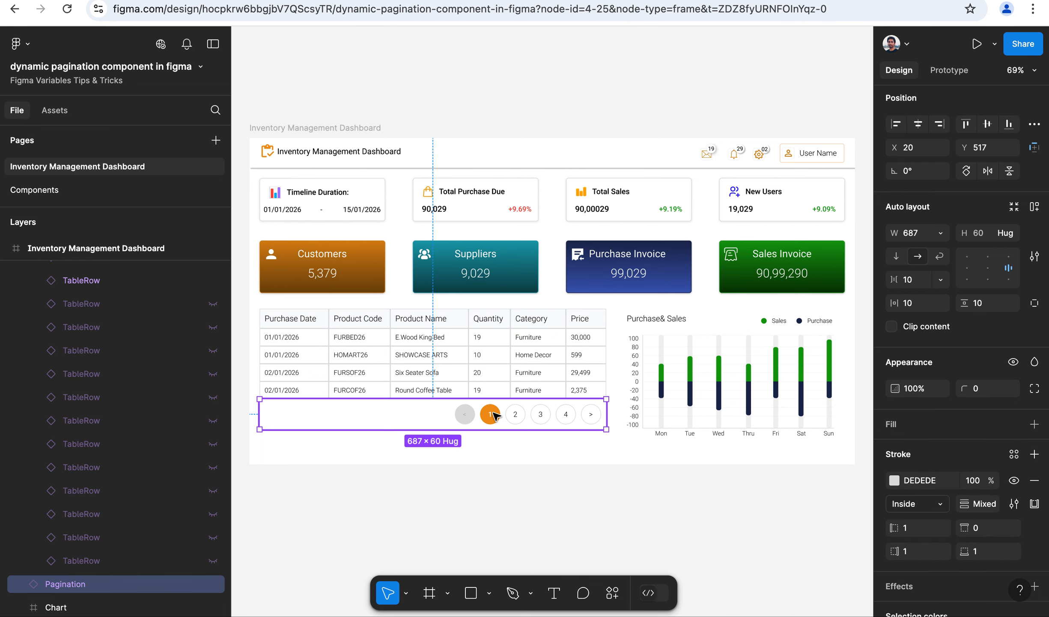
pyautogui.click(495, 416)
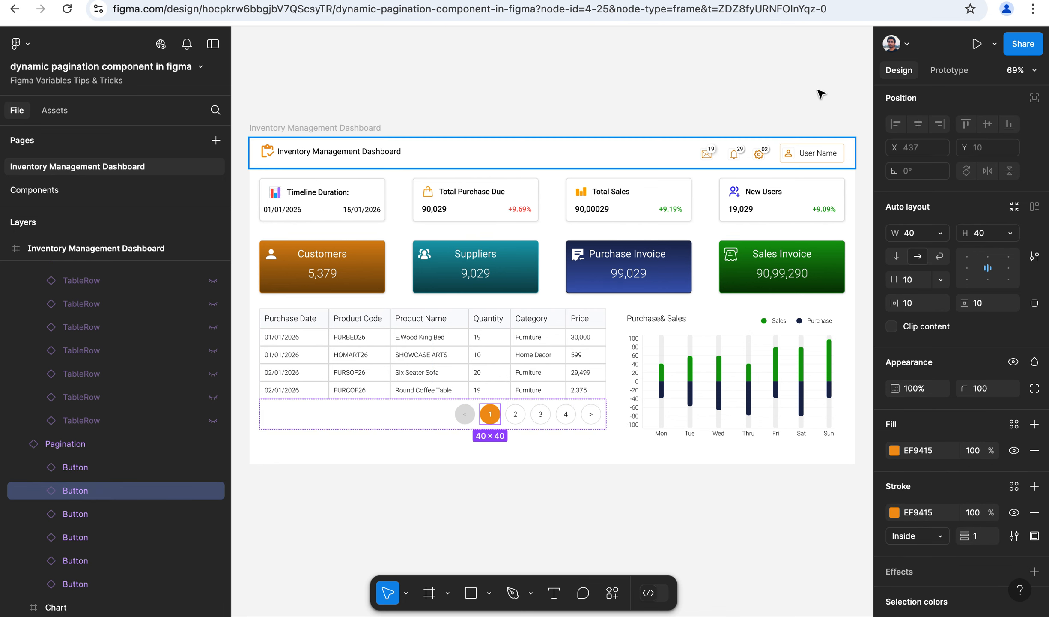
pyautogui.click(959, 74)
pyautogui.click(901, 128)
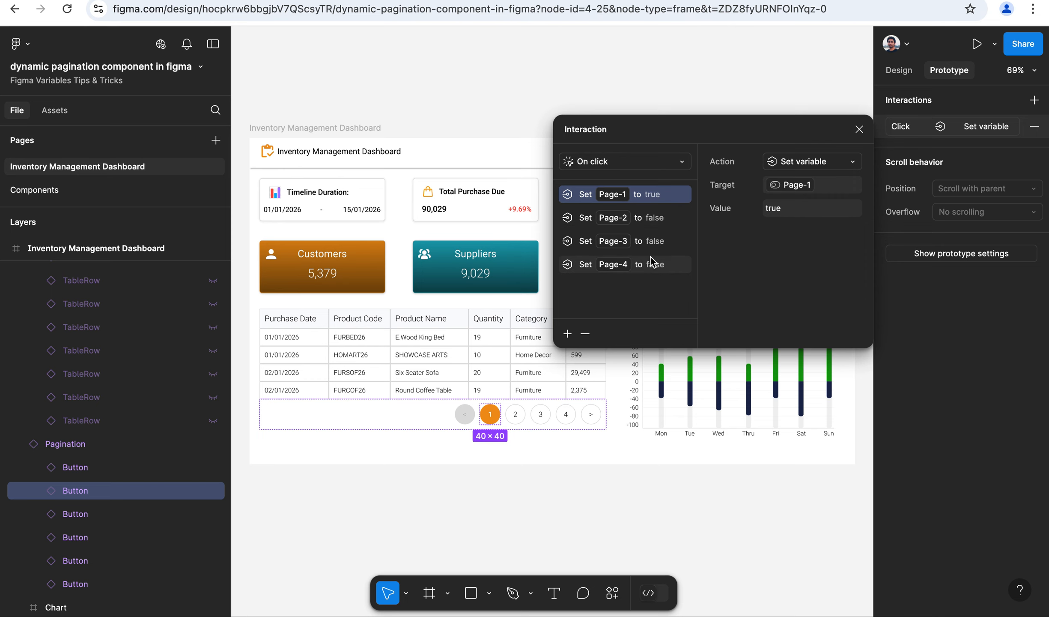
pyautogui.click(858, 130)
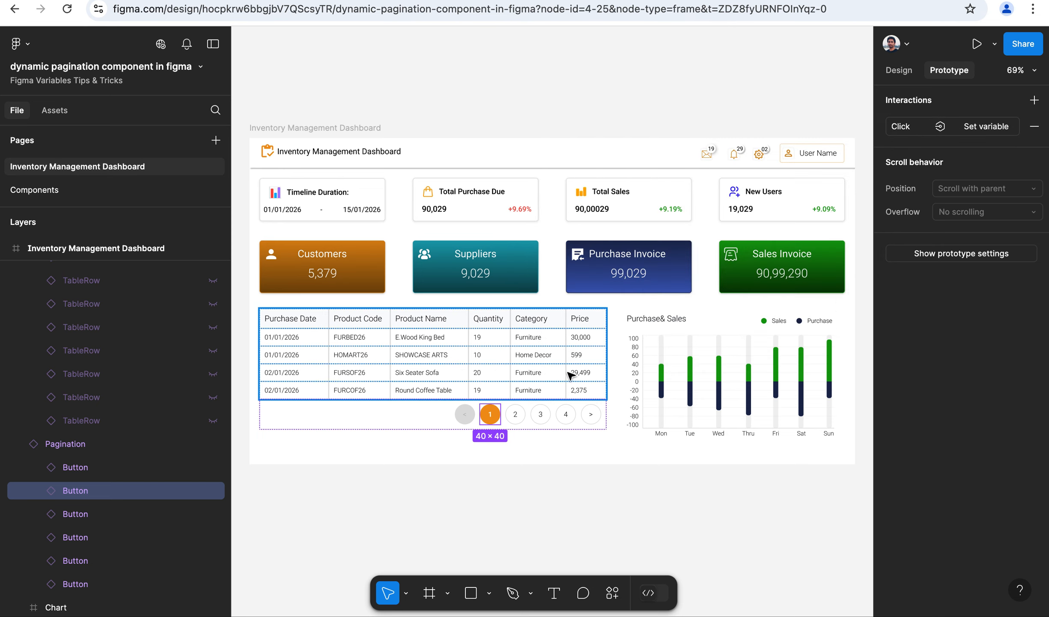
# Examine the variant change and variable actions in the click interaction of the pagination's page 2 button.
pyautogui.click(516, 414)
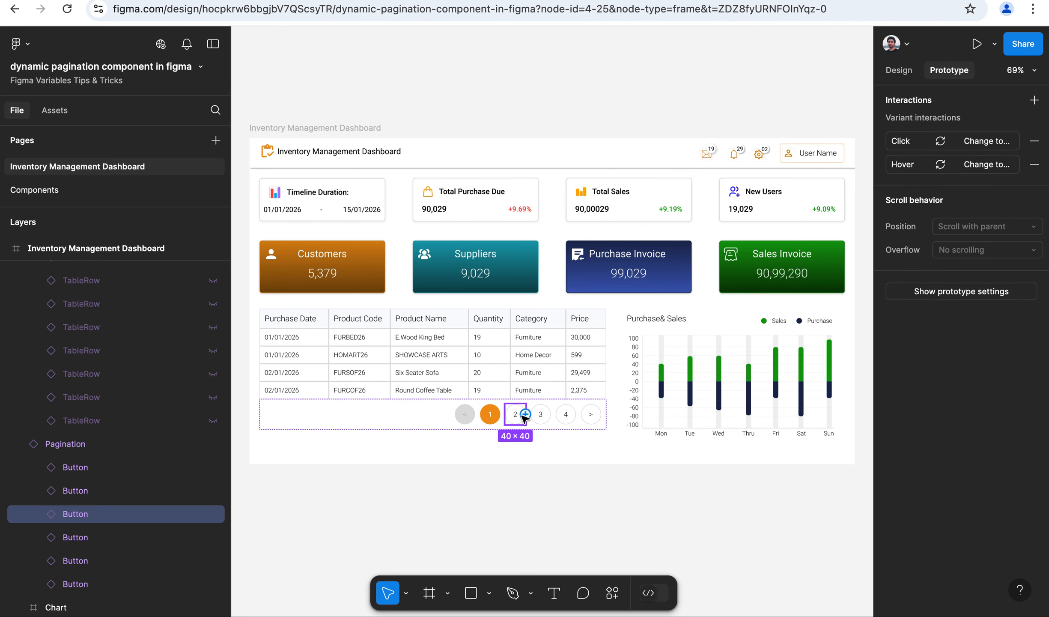
pyautogui.click(893, 142)
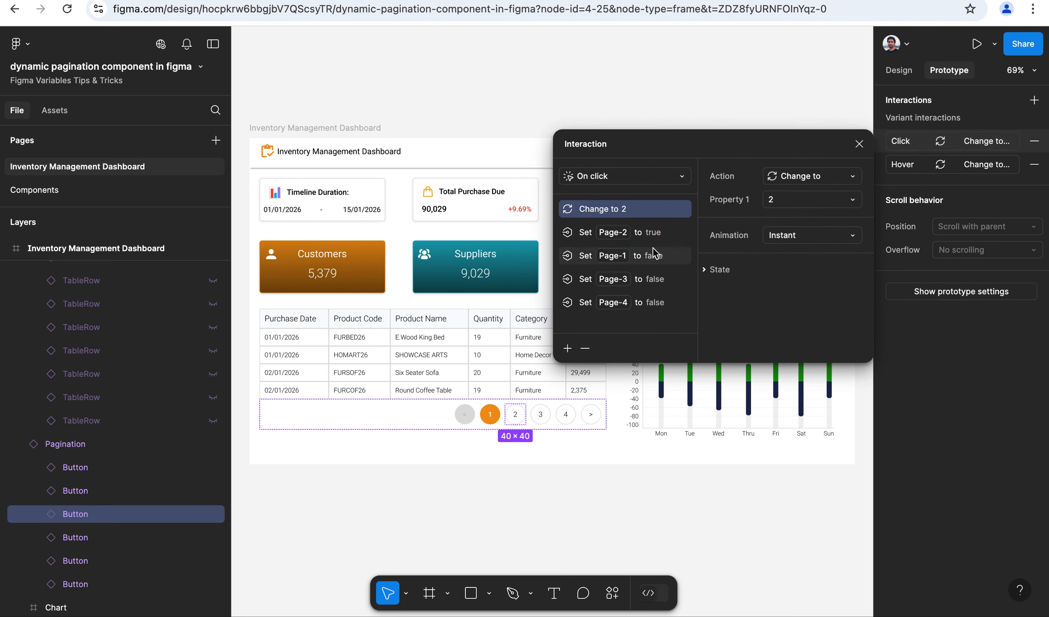
pyautogui.click(866, 145)
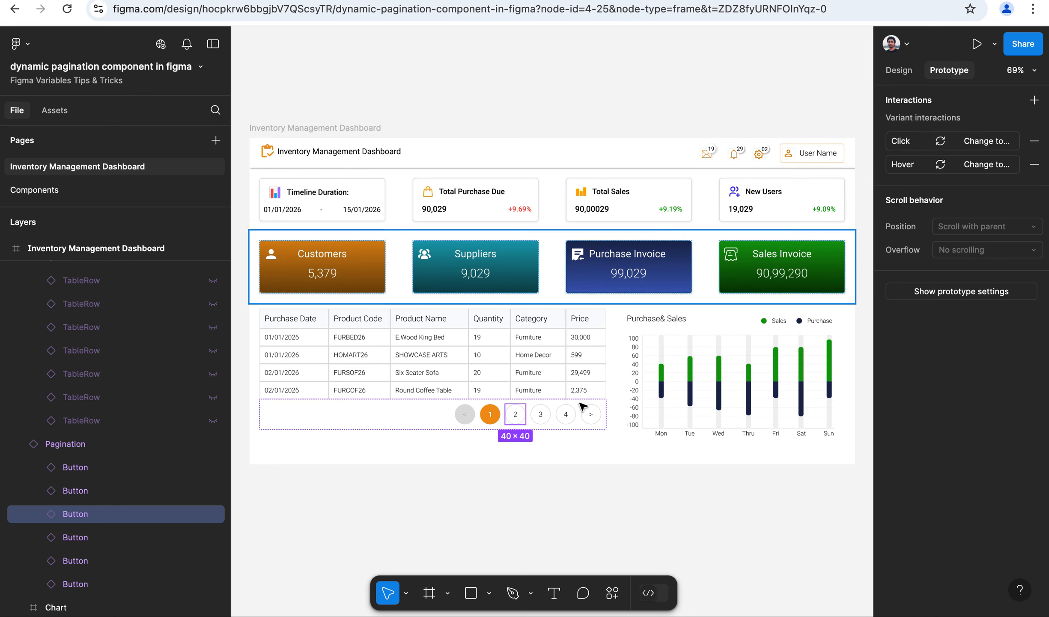
# Check the page 3 and 4 buttons, and examine the click interaction of the pagination's next-page arrow.
pyautogui.click(541, 414)
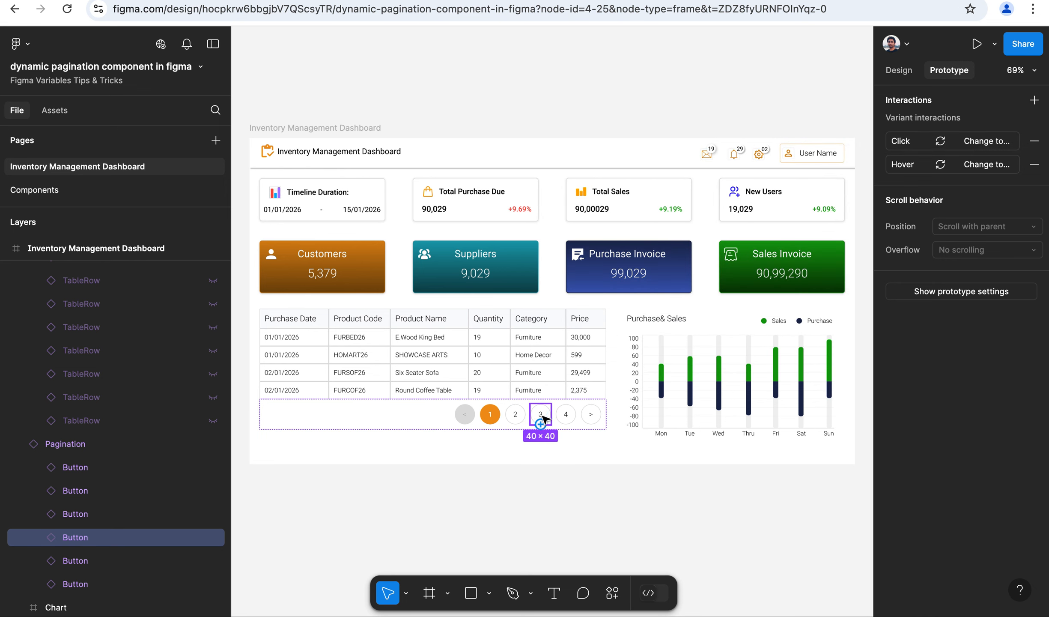
pyautogui.click(572, 414)
pyautogui.click(591, 414)
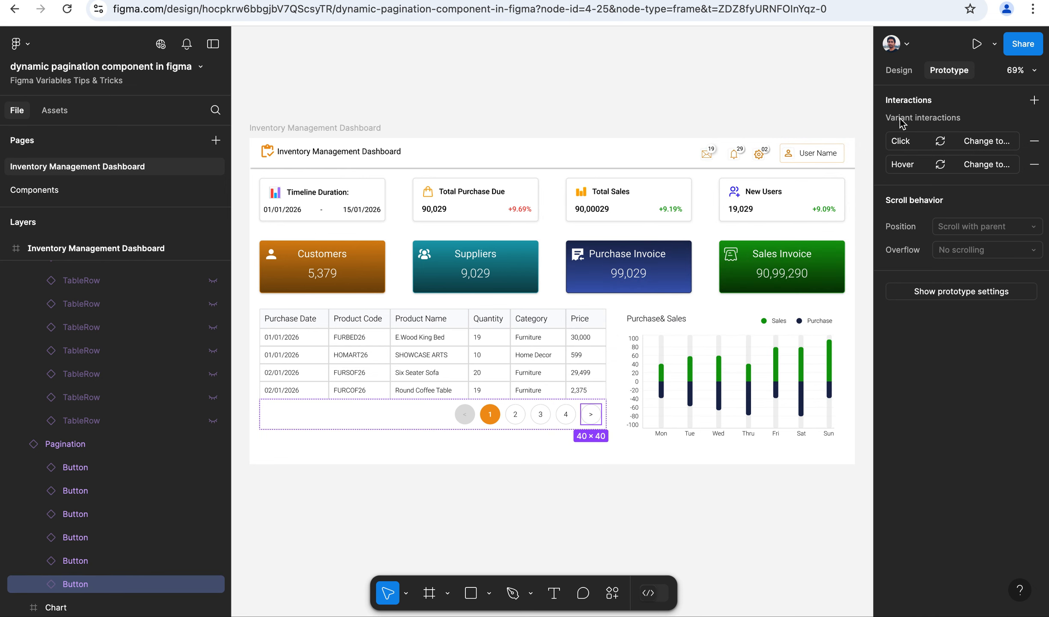
pyautogui.click(894, 145)
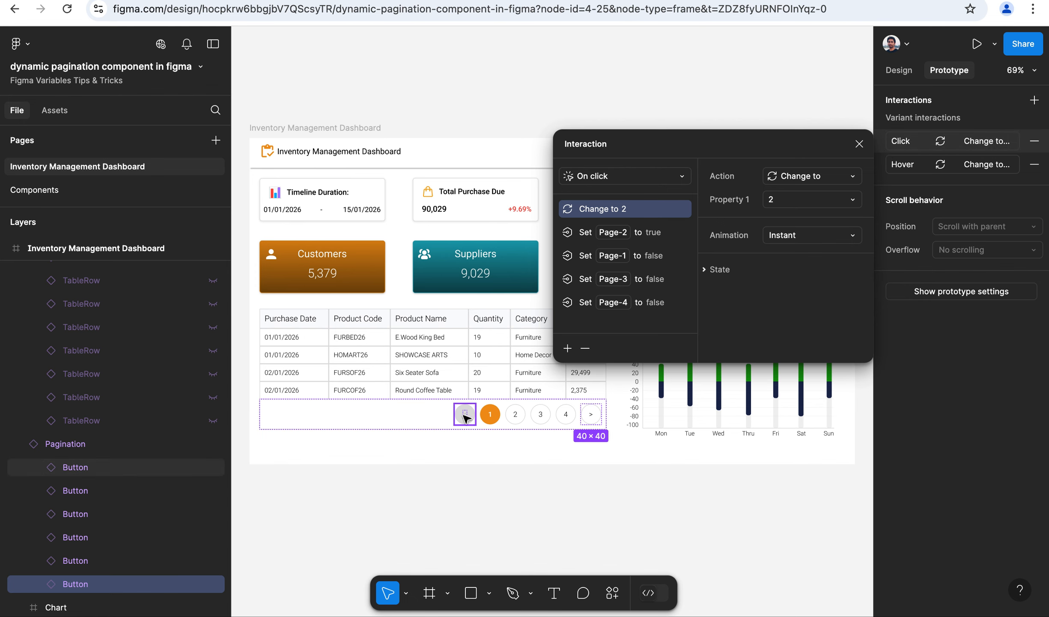
pyautogui.click(859, 144)
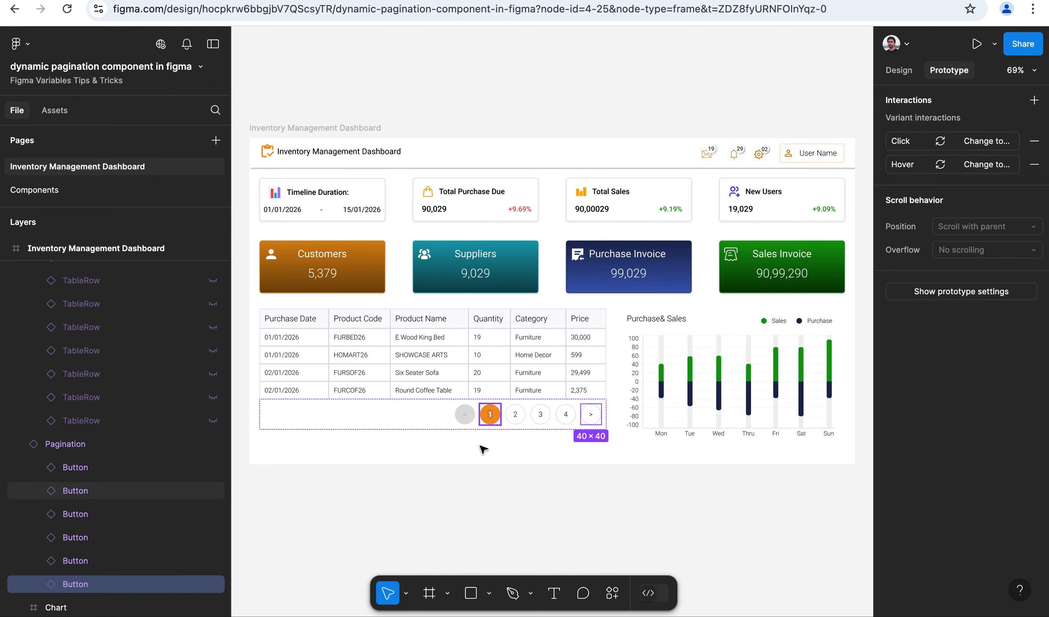
# Open the Components page and examine the Default, Hover, Active and Disable variants of the Button component.
pyautogui.click(29, 195)
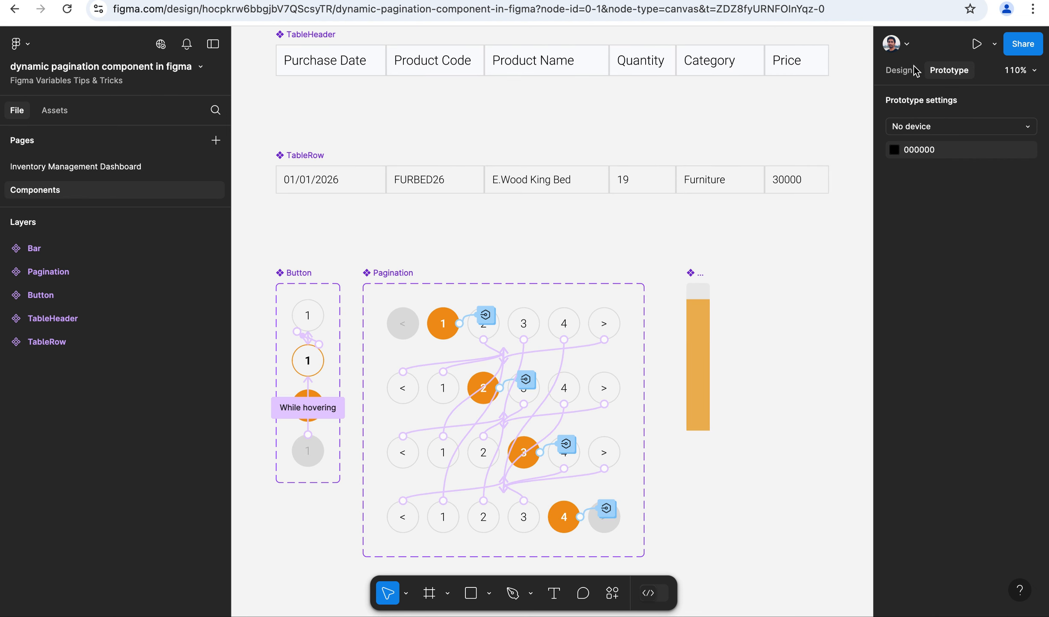
pyautogui.click(913, 68)
pyautogui.scroll(-2, 525, 249)
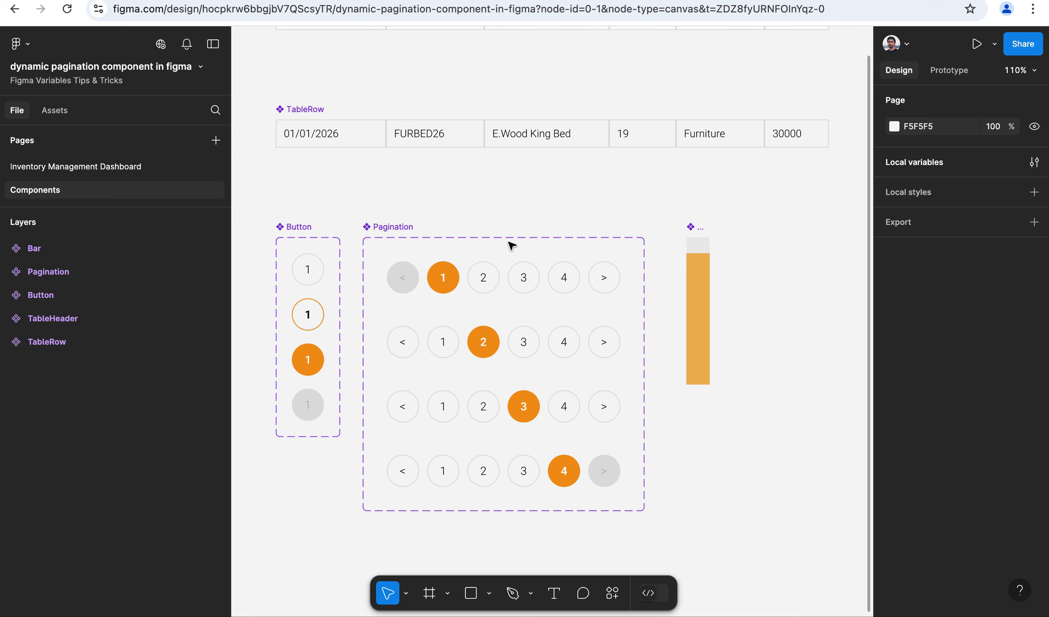
pyautogui.click(312, 273)
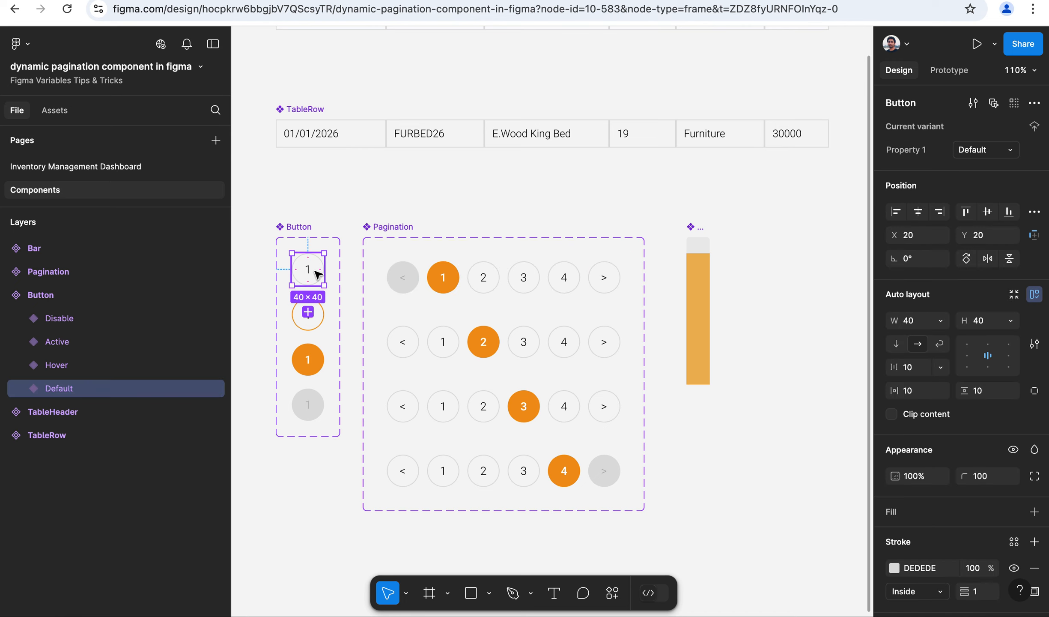
pyautogui.click(319, 328)
pyautogui.click(324, 359)
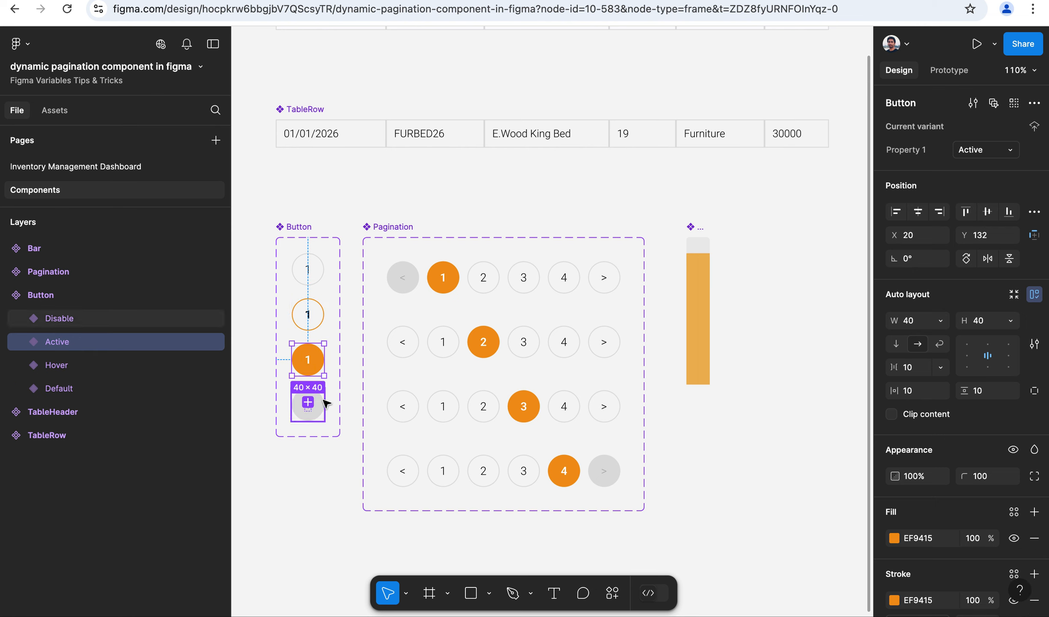
# Examine the Pagination component set, checking the properties of the previous arrow and the page 1 button in variant 1.
pyautogui.click(393, 226)
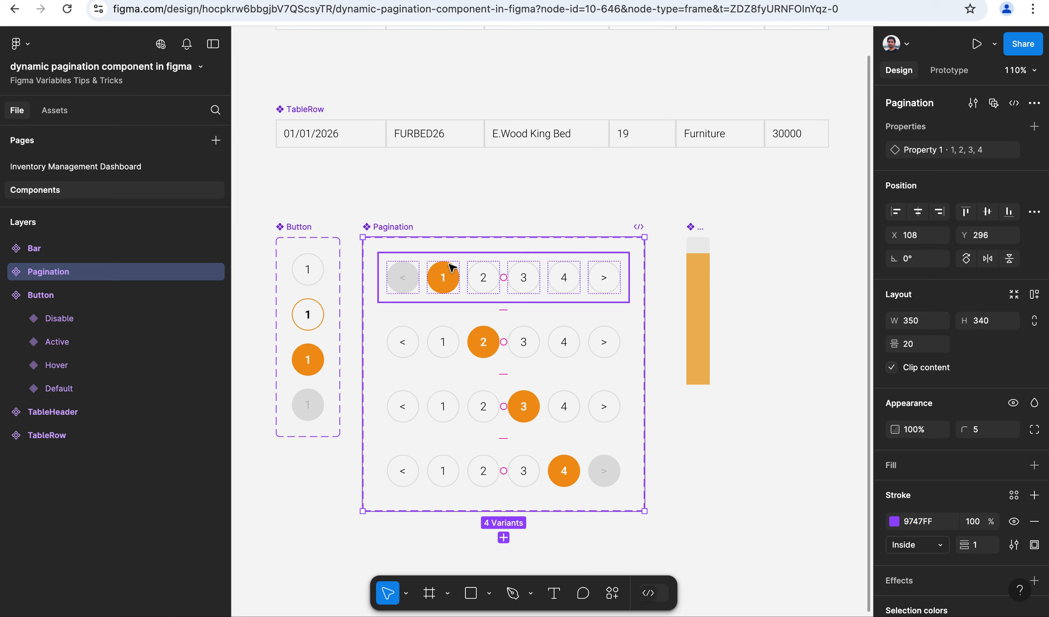
pyautogui.click(411, 269)
pyautogui.click(411, 268)
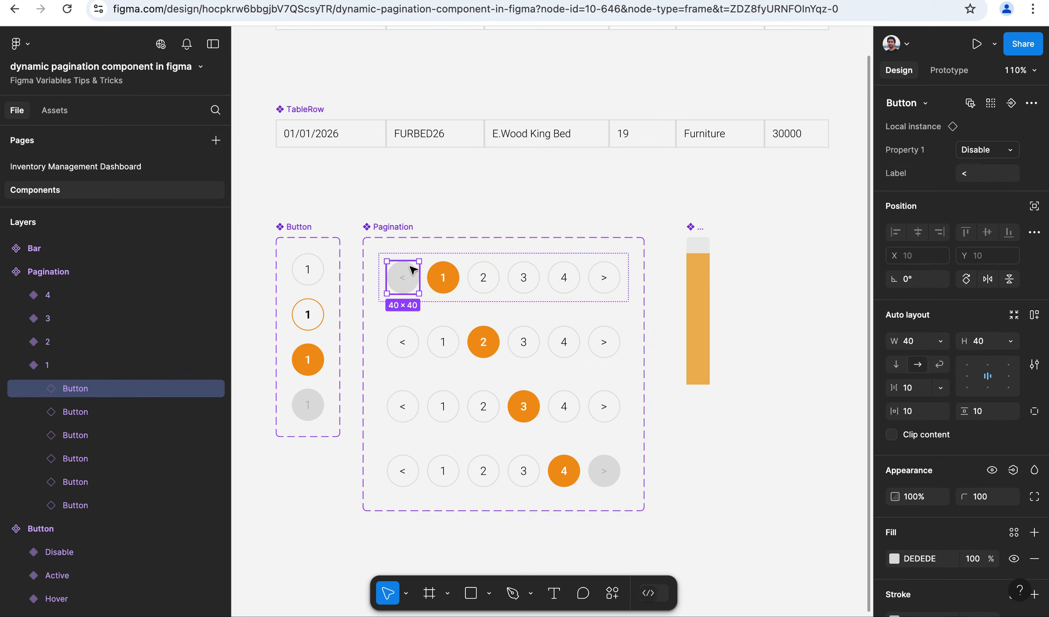
pyautogui.click(441, 288)
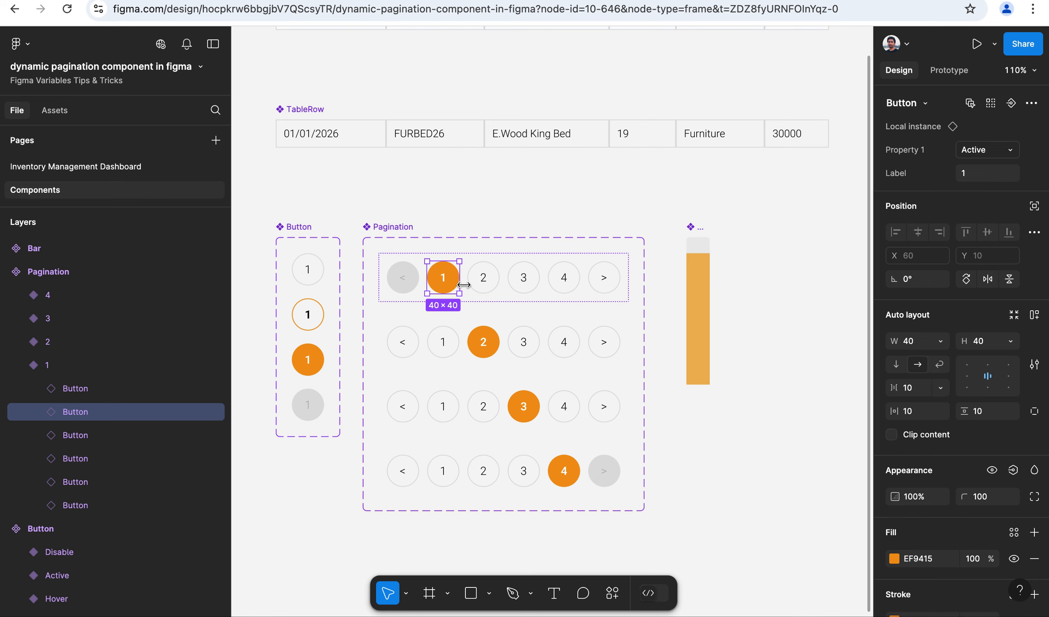
# Examine the prototype interactions of the page 1, page 4 and next-page buttons in Pagination variant 1.
pyautogui.click(957, 70)
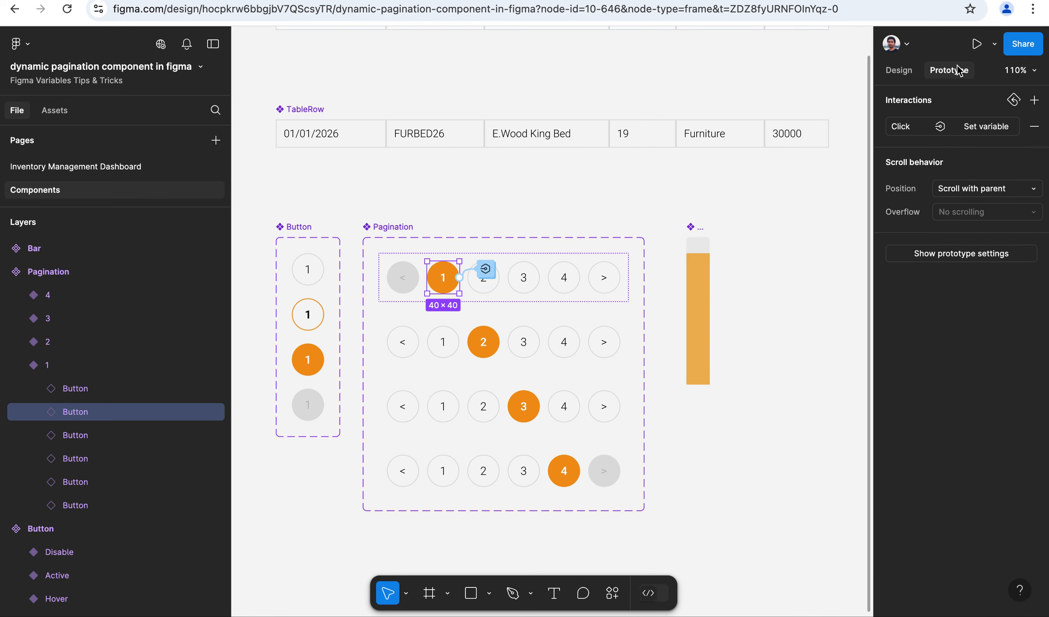
pyautogui.click(899, 126)
pyautogui.click(859, 129)
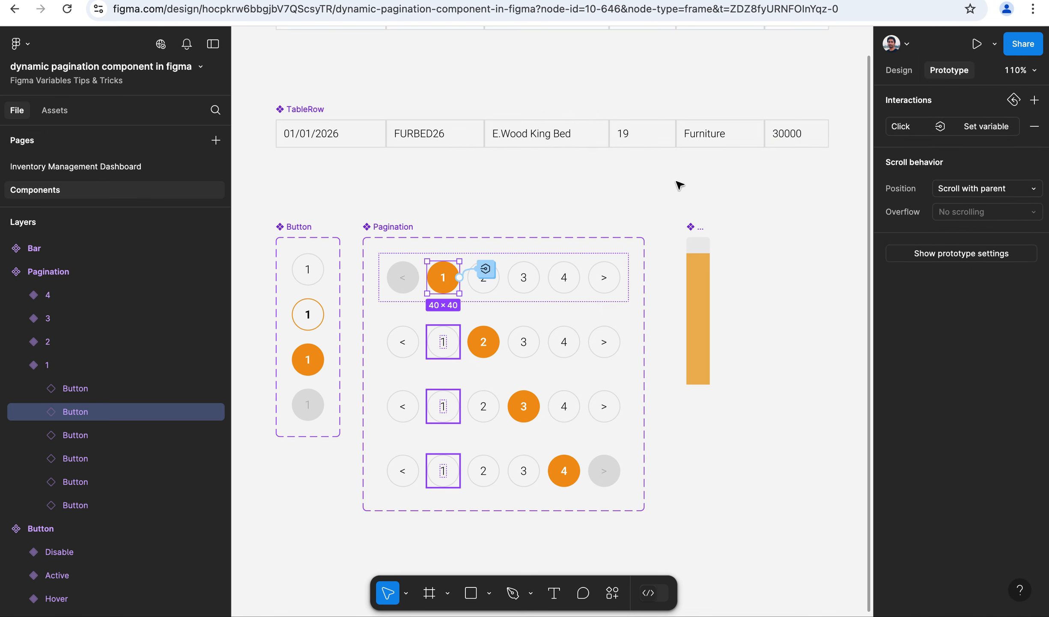
pyautogui.click(619, 265)
pyautogui.click(574, 272)
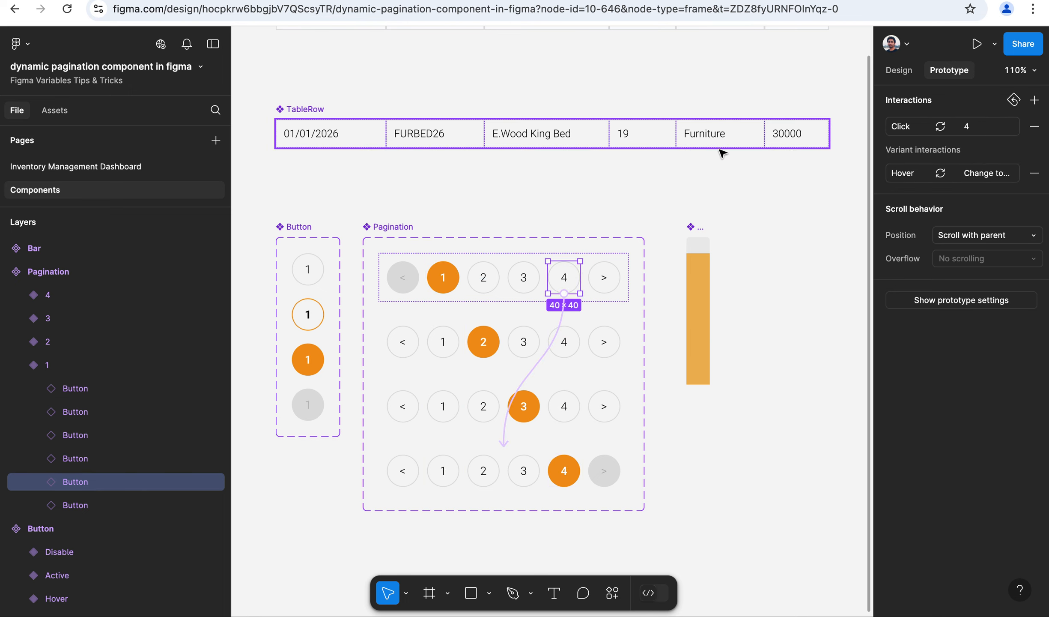
pyautogui.click(617, 285)
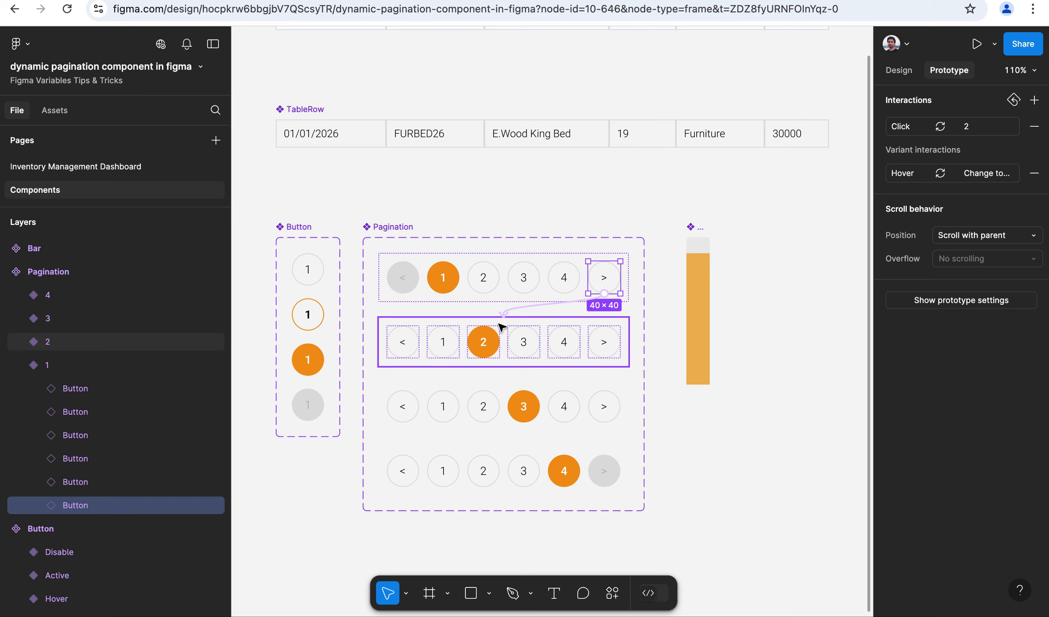
# Examine the interactions of variant 2's previous arrow and both arrows in variant 3, and return to the Inventory Management Dashboard page.
pyautogui.click(416, 349)
pyautogui.click(410, 349)
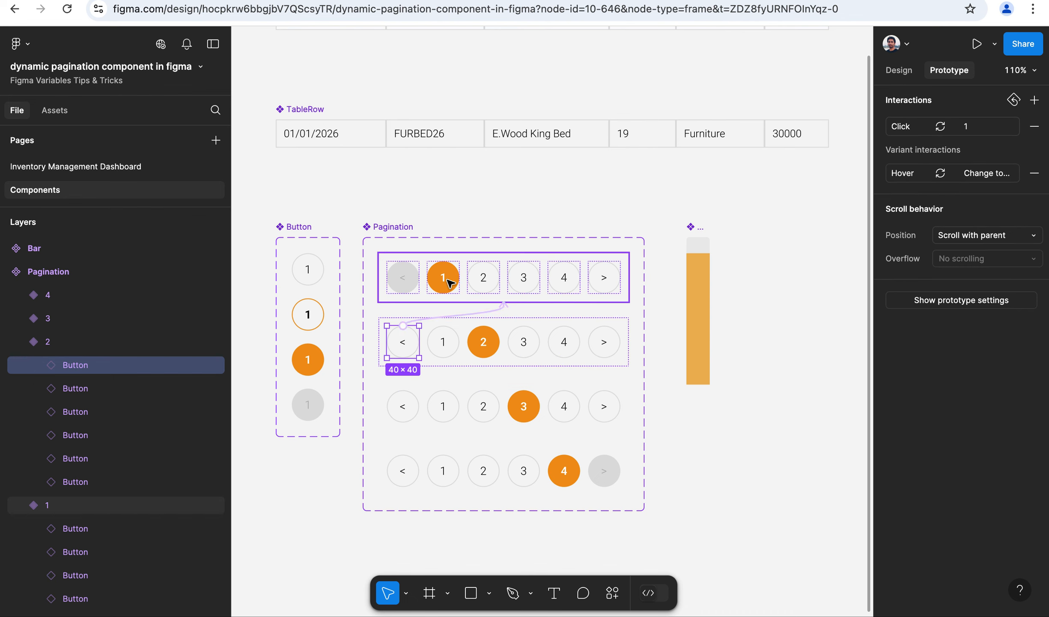
pyautogui.click(410, 401)
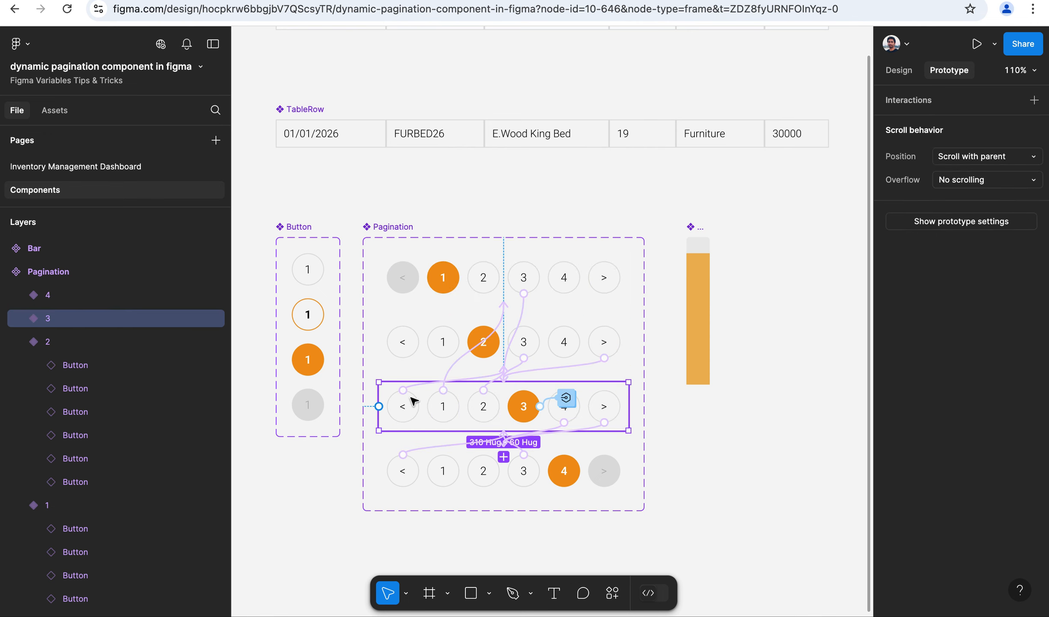
pyautogui.click(412, 404)
pyautogui.moveTo(403, 390); pyautogui.dragTo(506, 360)
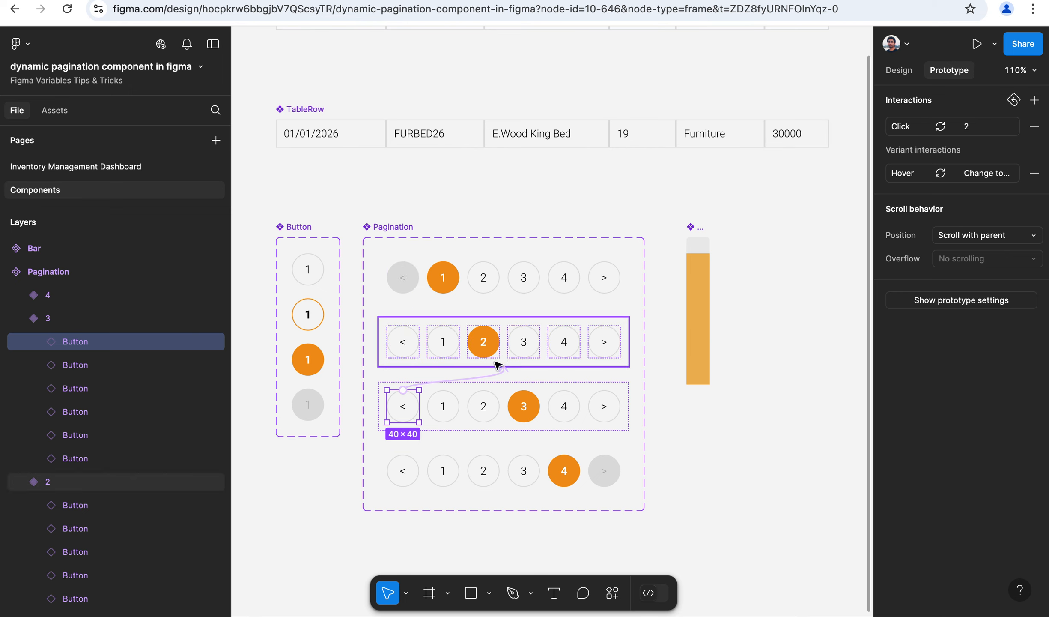
pyautogui.click(606, 409)
pyautogui.moveTo(604, 423); pyautogui.dragTo(511, 447)
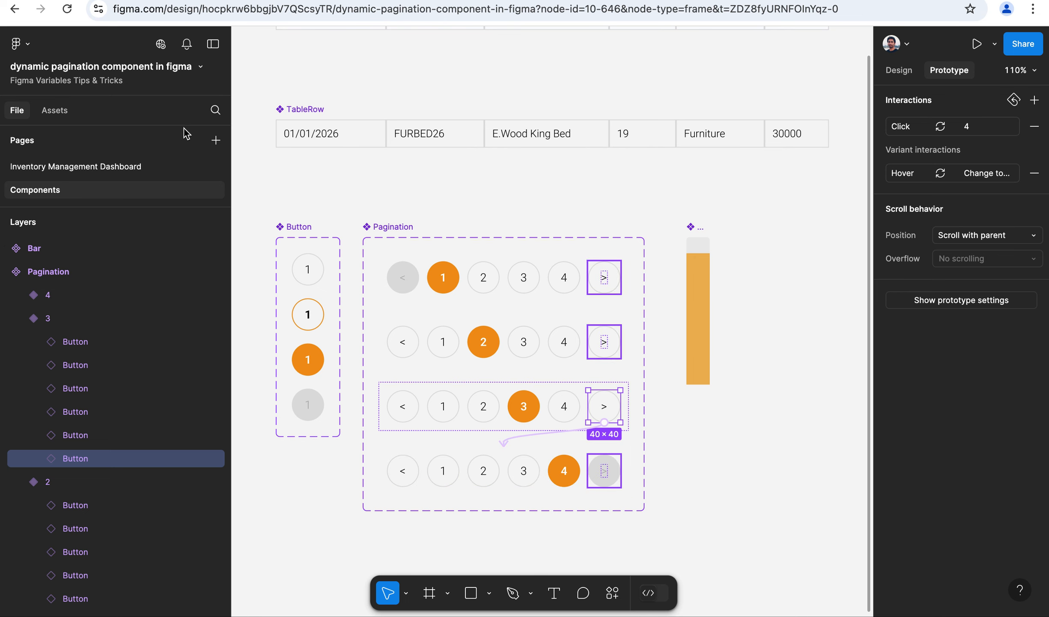
pyautogui.click(112, 167)
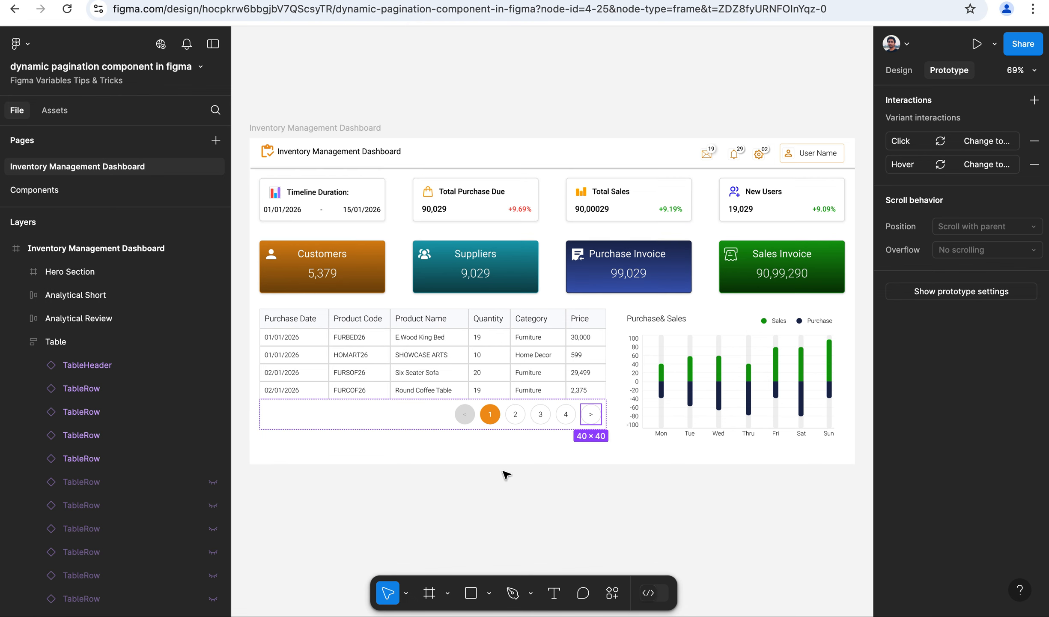
# Switch to the "Table filter in figma" file and present the Analytical Report frame's prototype.
pyautogui.click(562, 487)
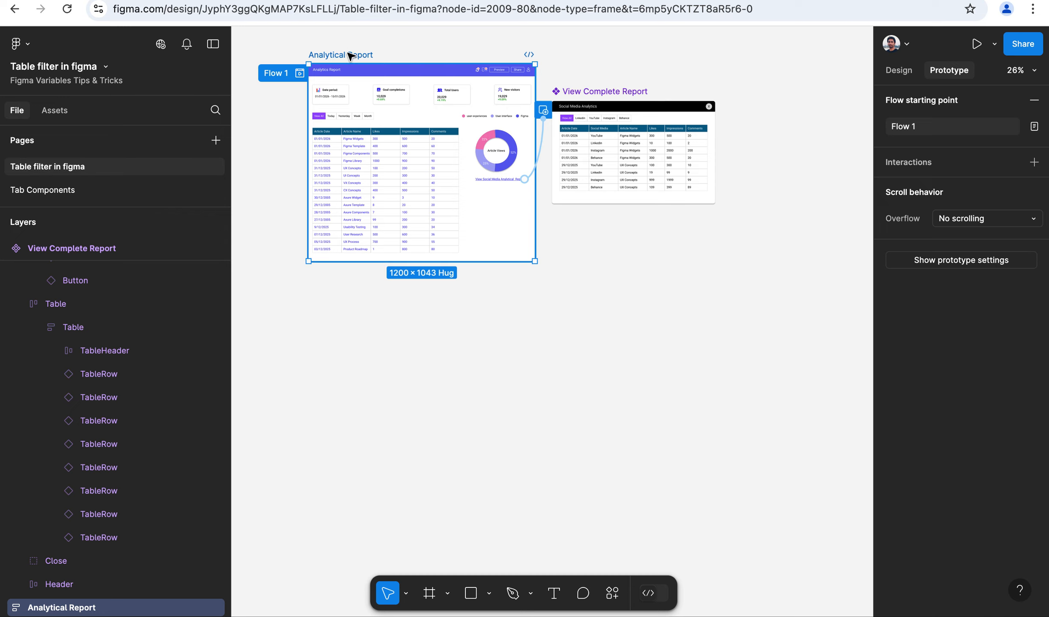
pyautogui.click(994, 43)
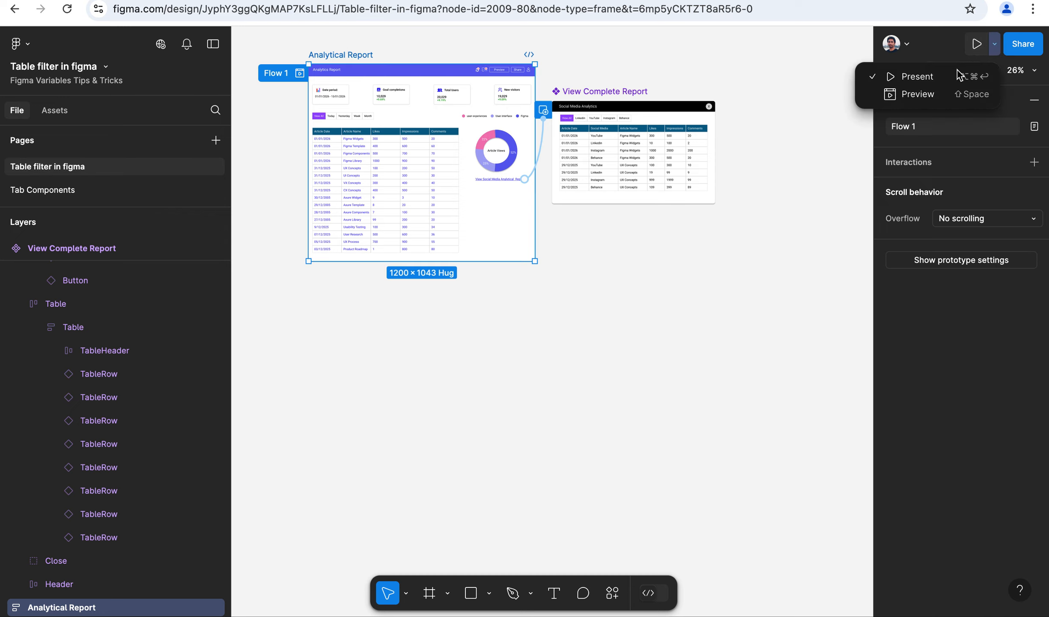
pyautogui.click(943, 79)
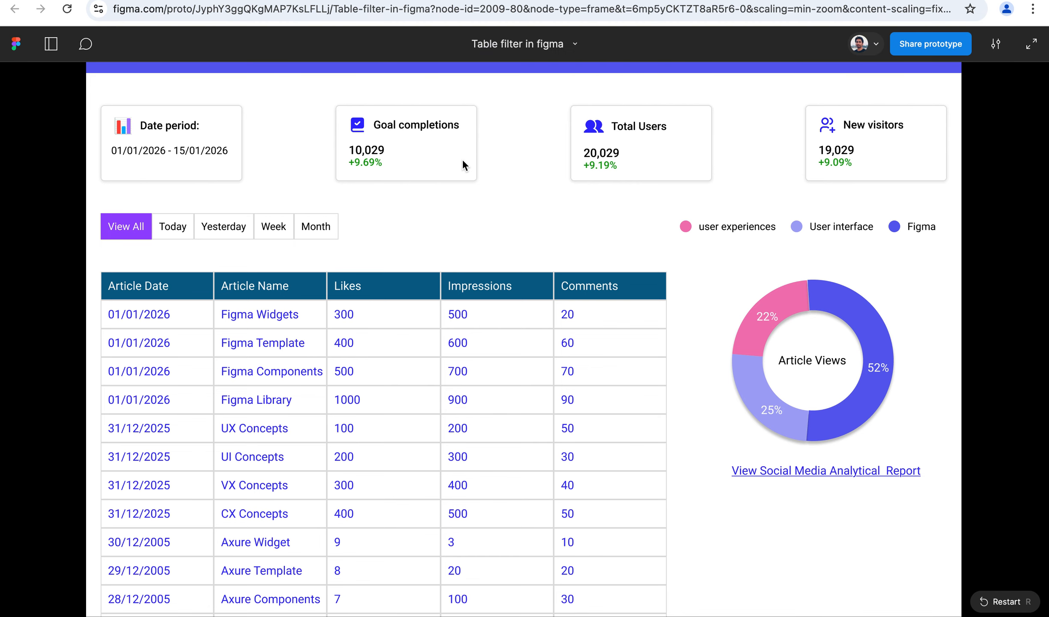
# Open the Social Media Analytical Report overlay, test its Linkedin, YouTube, Instagram, Behance and View All filters, and close it.
pyautogui.click(808, 470)
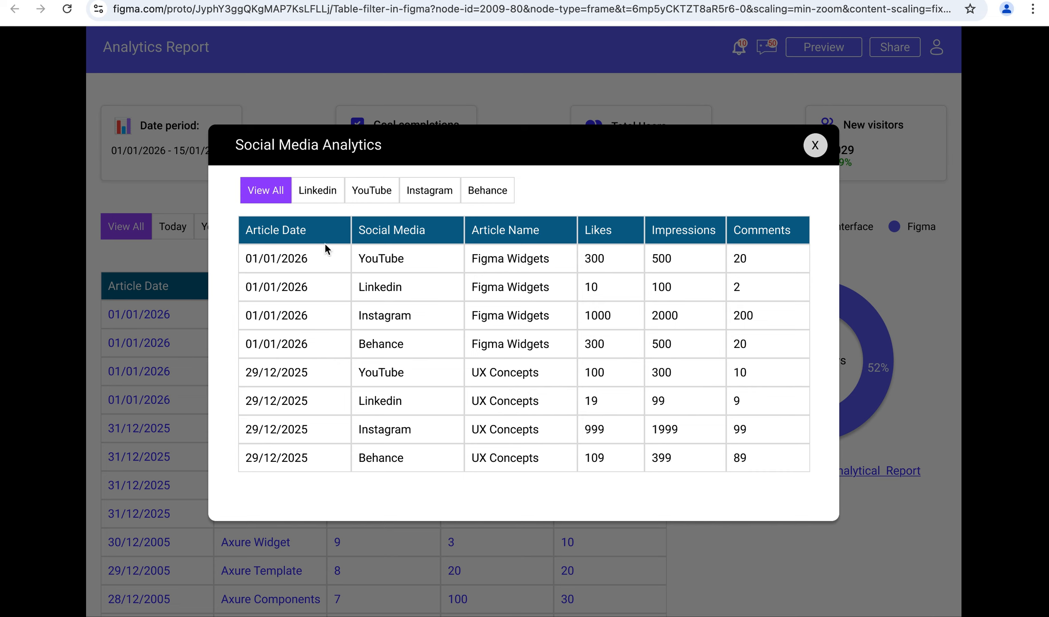
pyautogui.click(325, 192)
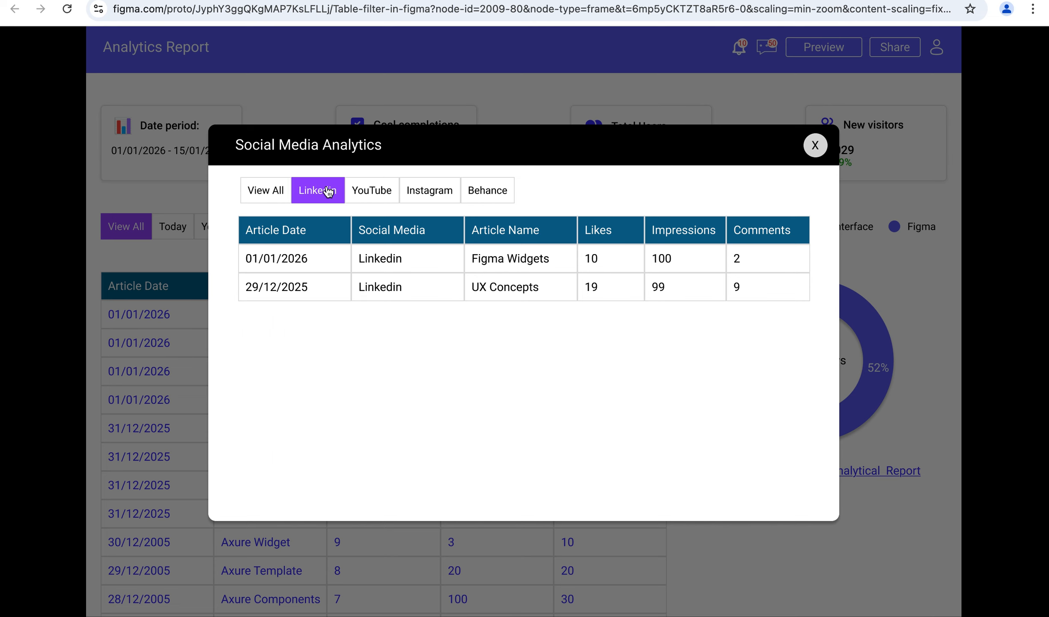
pyautogui.click(372, 191)
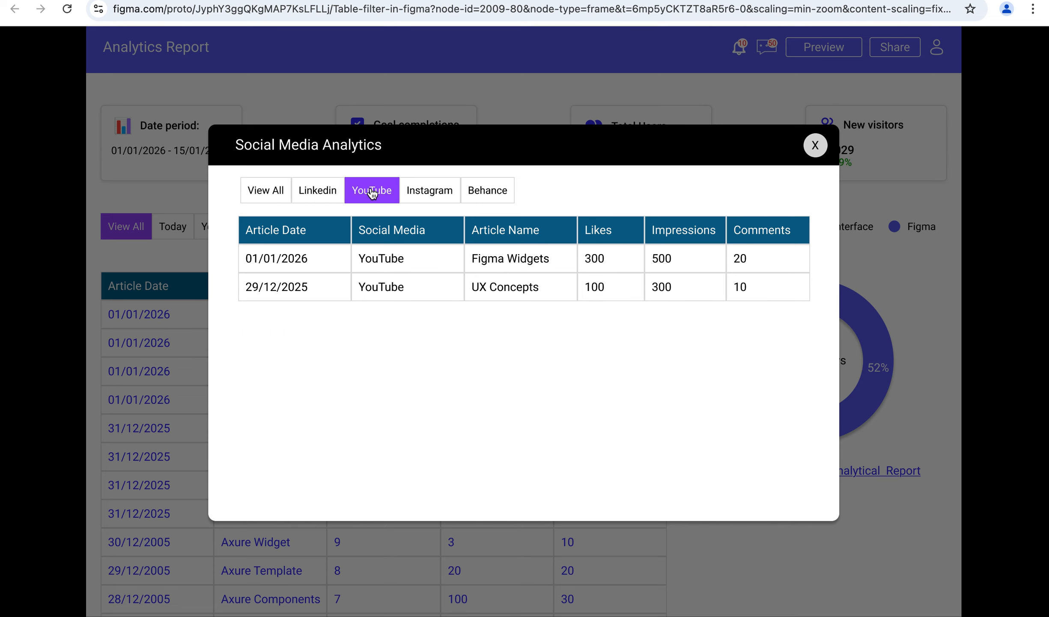
pyautogui.click(431, 190)
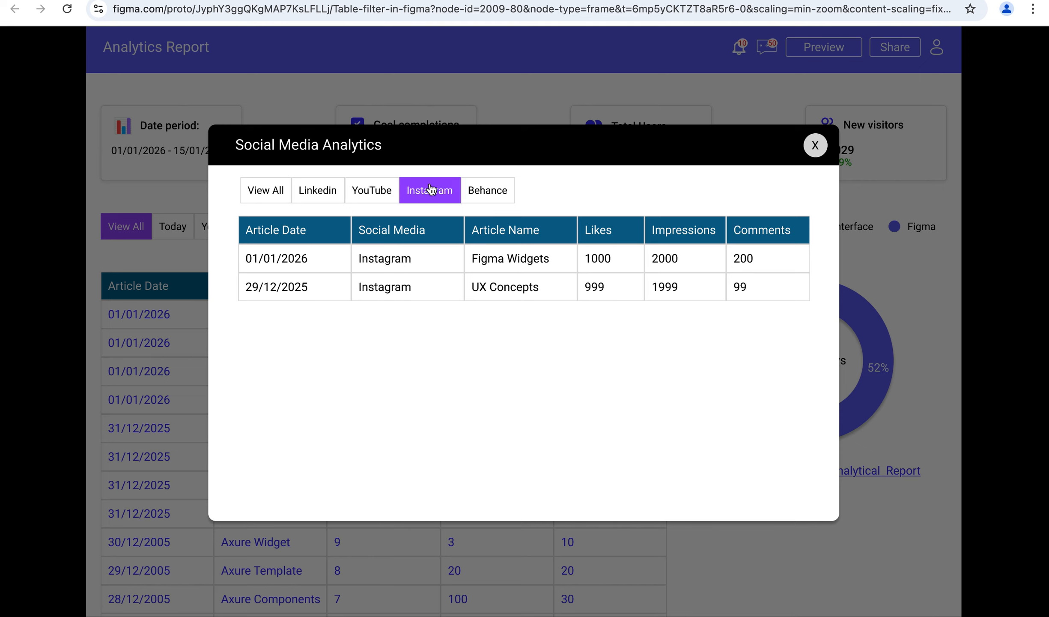
pyautogui.click(486, 190)
pyautogui.click(429, 191)
pyautogui.click(371, 191)
pyautogui.click(319, 196)
pyautogui.click(274, 197)
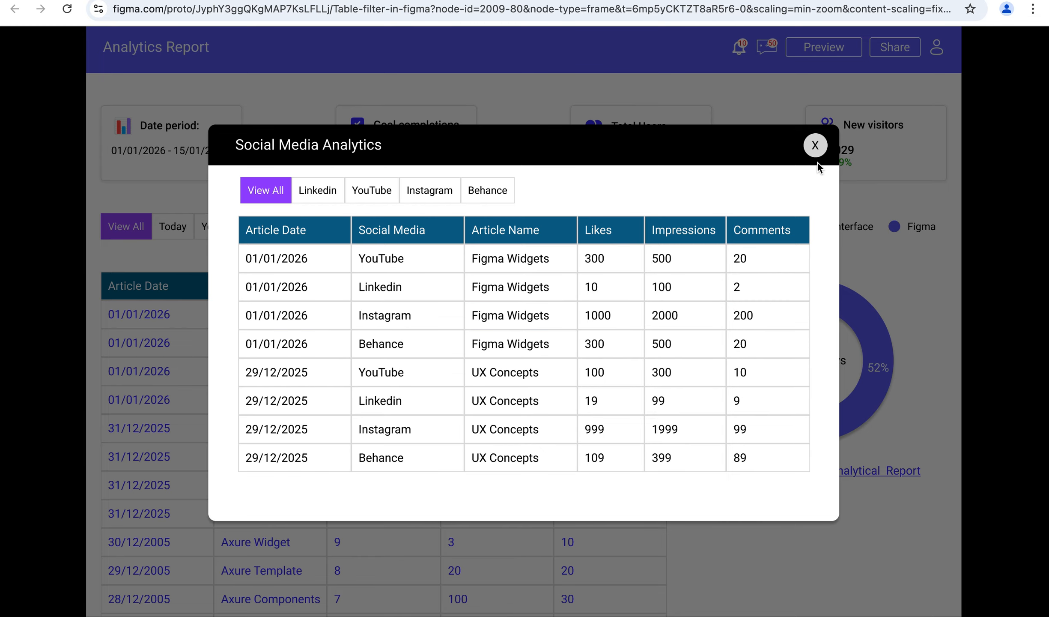
pyautogui.click(815, 145)
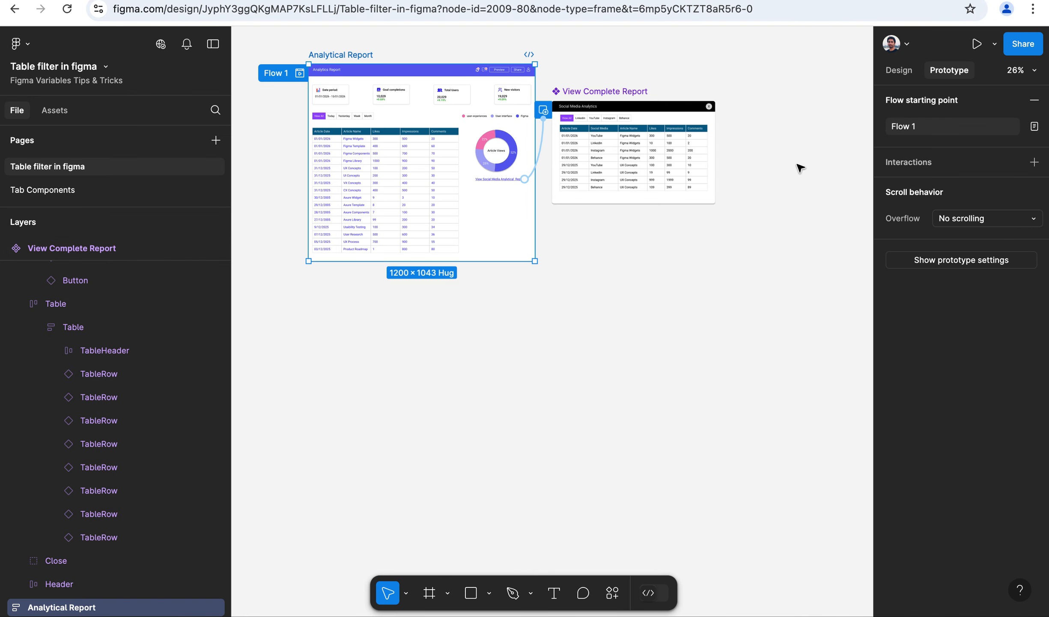
# Review the boolean local variables used for filtering in the table filter file.
pyautogui.click(800, 167)
pyautogui.click(902, 72)
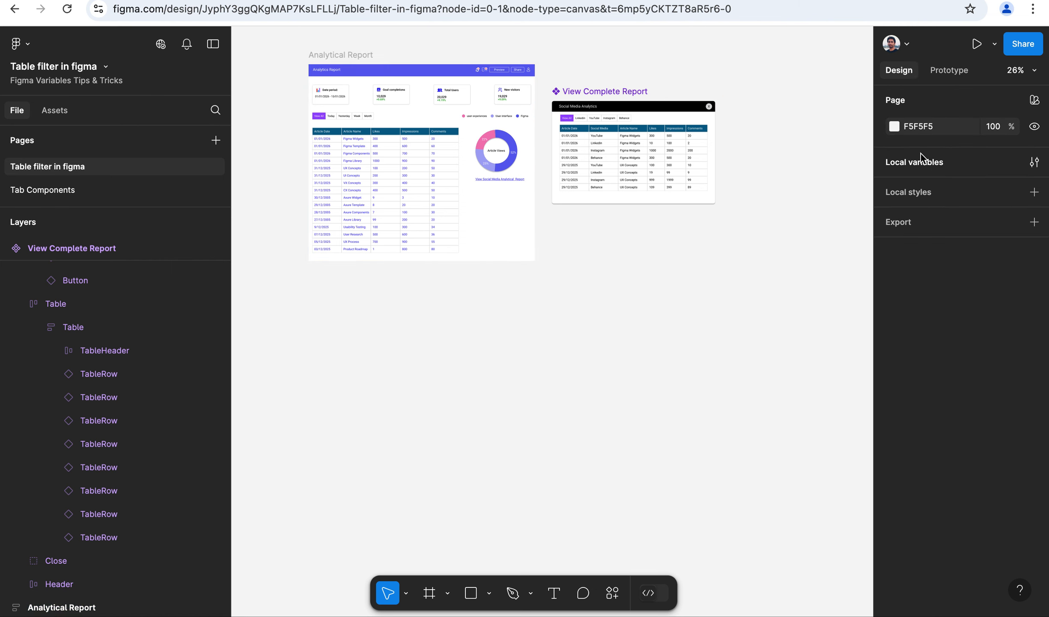
pyautogui.click(912, 164)
pyautogui.moveTo(585, 295); pyautogui.dragTo(601, 224)
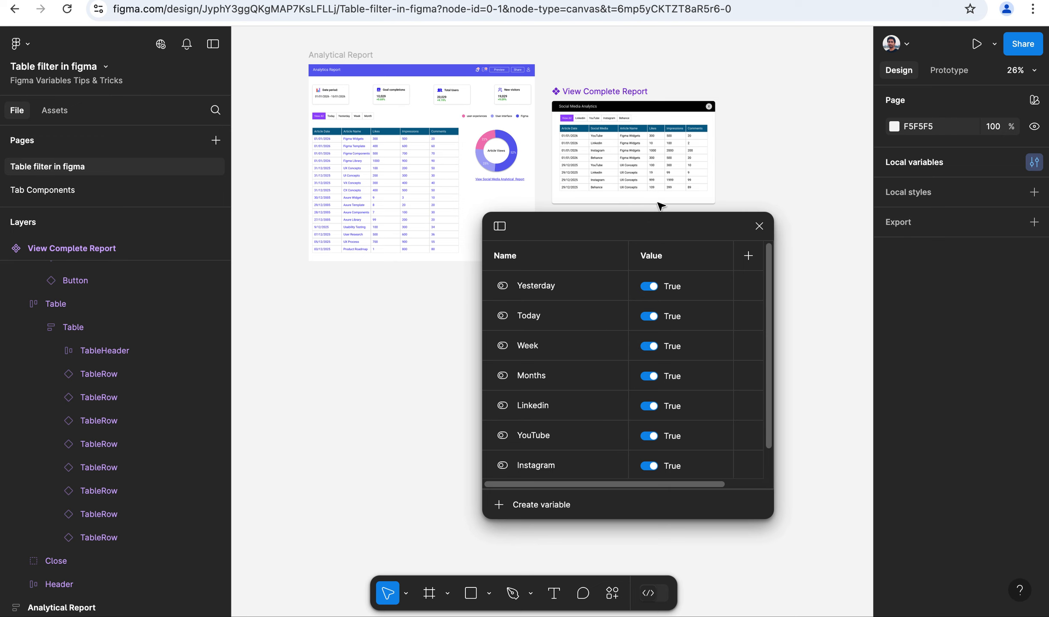
pyautogui.click(760, 227)
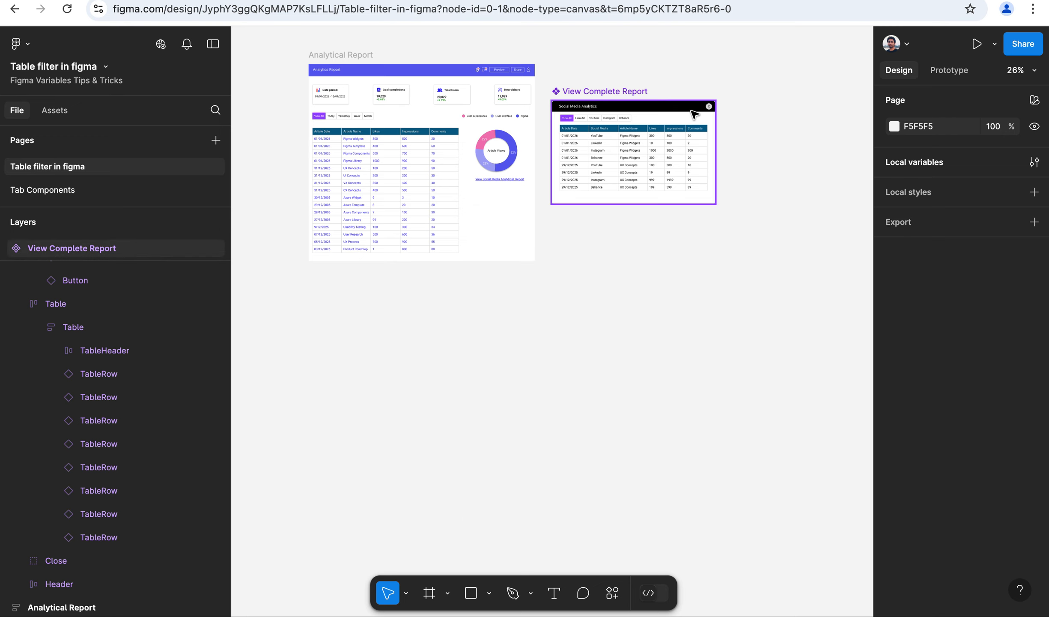
# Inspect which variables control the visibility of the first YouTube and Linkedin rows in the View Complete Report table.
pyautogui.scroll(10, 694, 115)
pyautogui.scroll(-5, 693, 115)
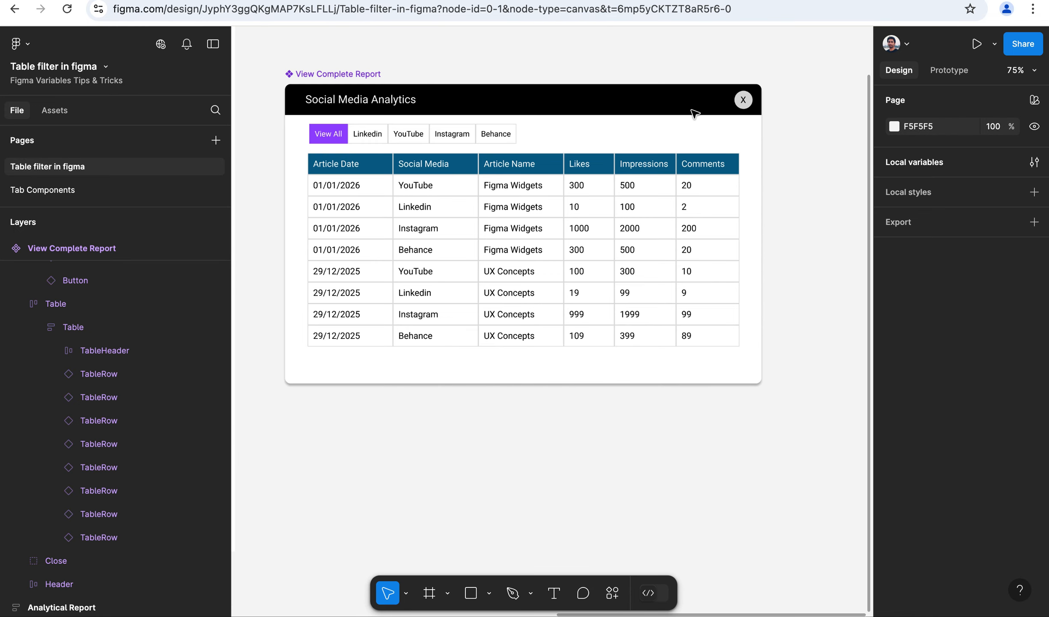
pyautogui.scroll(2, 355, 164)
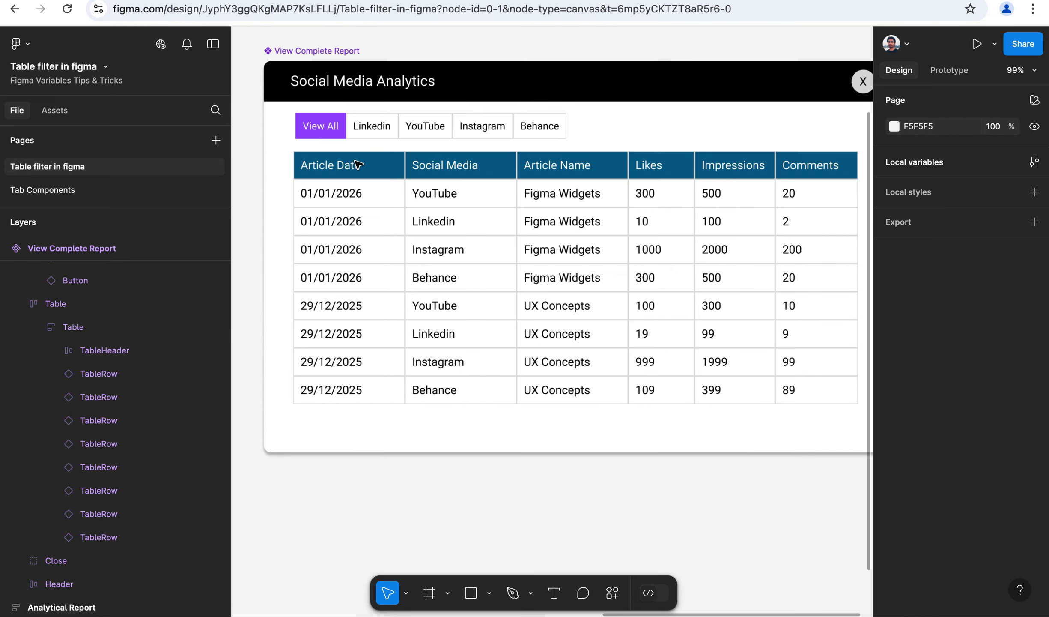
pyautogui.click(371, 196)
pyautogui.doubleClick(370, 197)
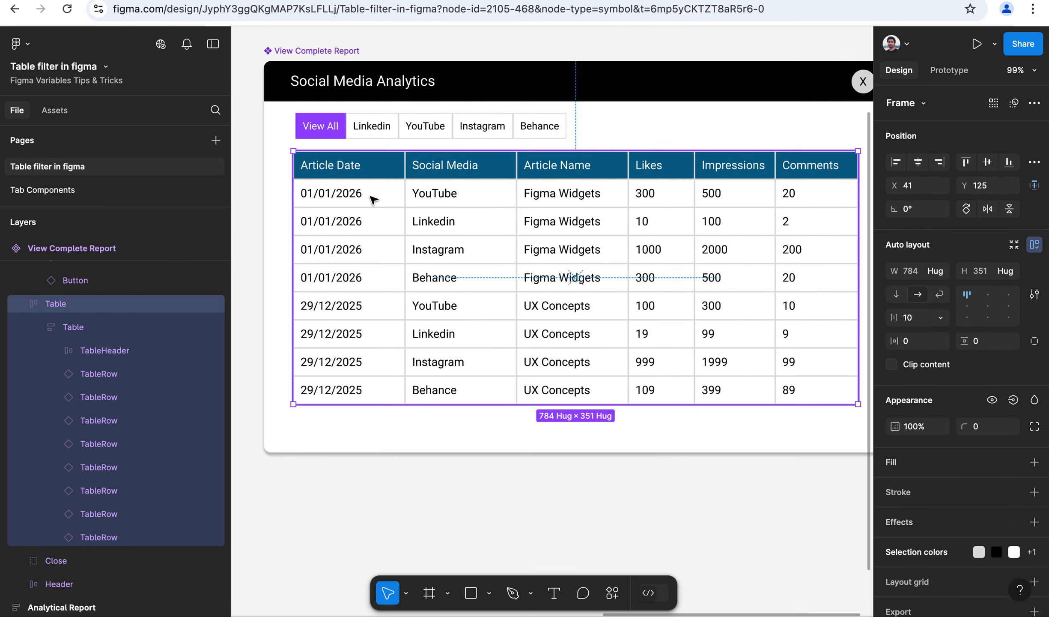
pyautogui.doubleClick(371, 196)
pyautogui.doubleClick(370, 197)
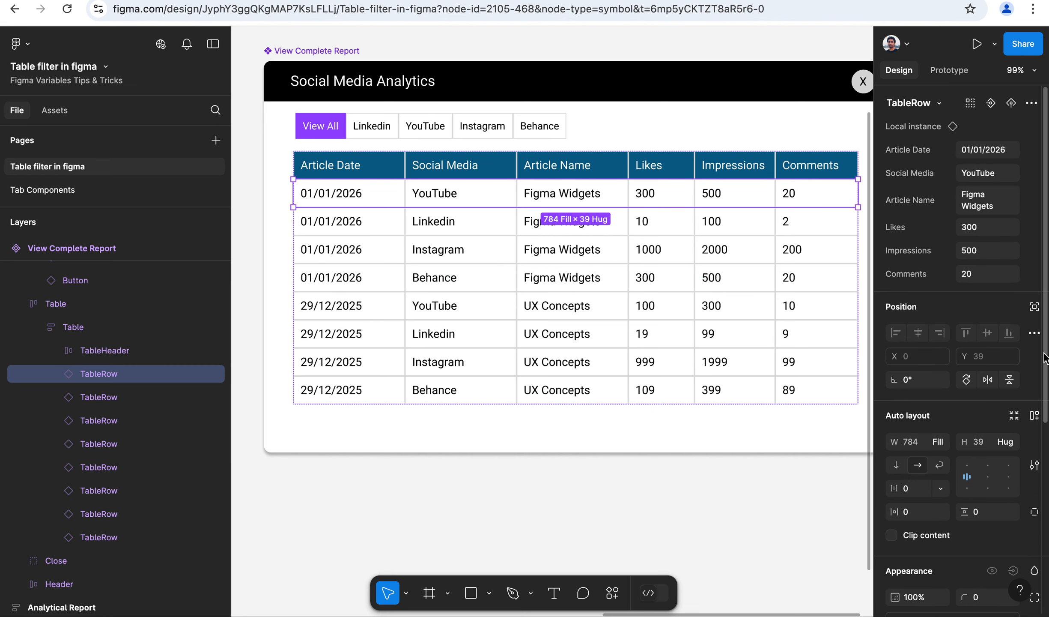
pyautogui.scroll(-3, 1044, 358)
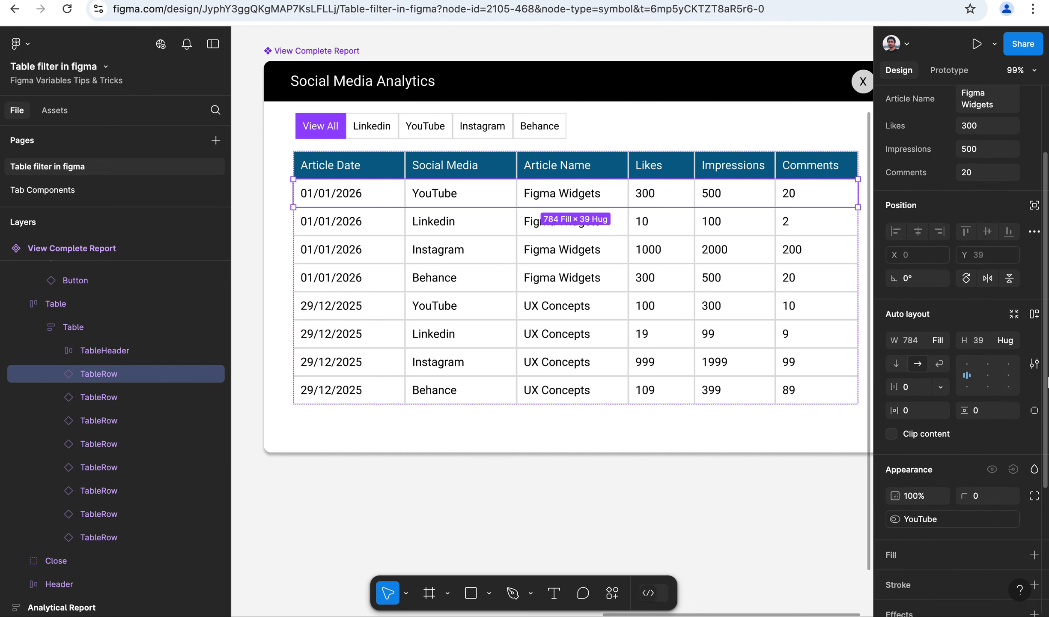
pyautogui.scroll(-3, 1045, 381)
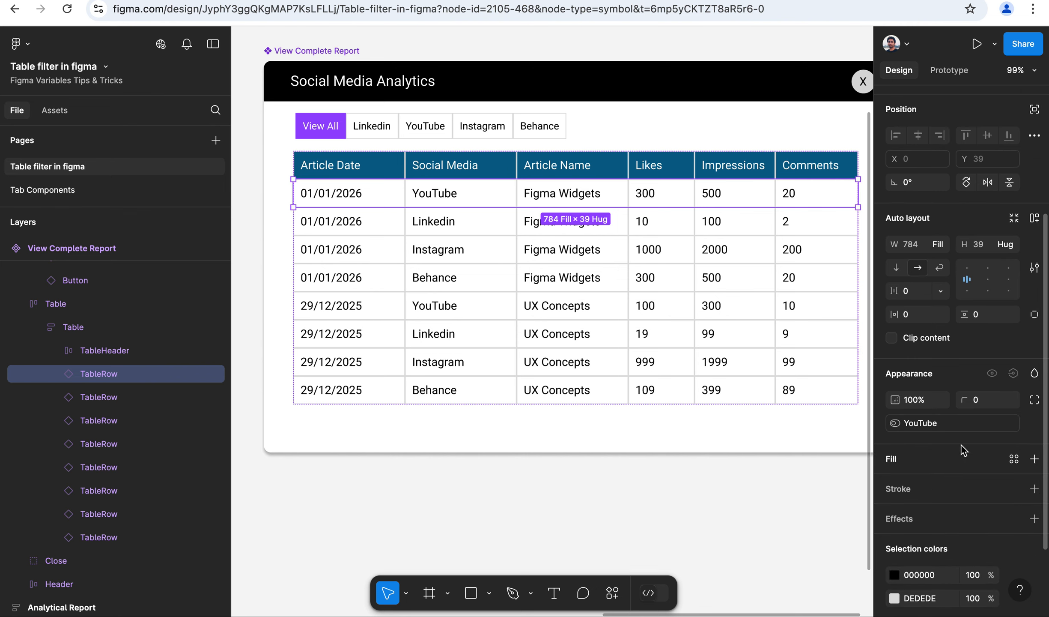
pyautogui.click(435, 219)
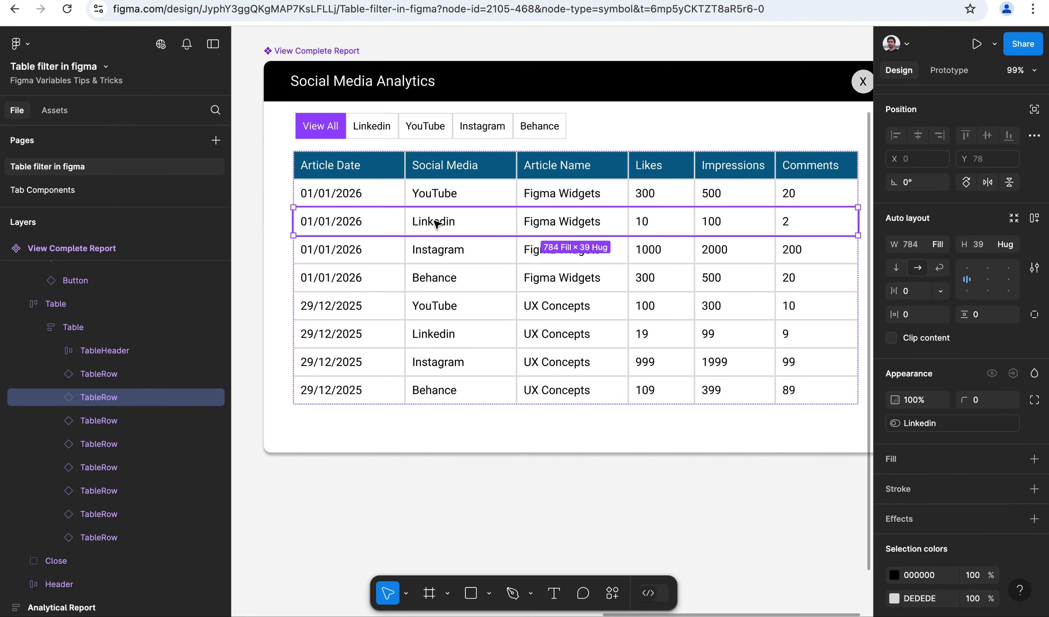
# Inspect the first Instagram row's visibility variable and the actions in the Linkedin filter button's click interaction.
pyautogui.click(435, 253)
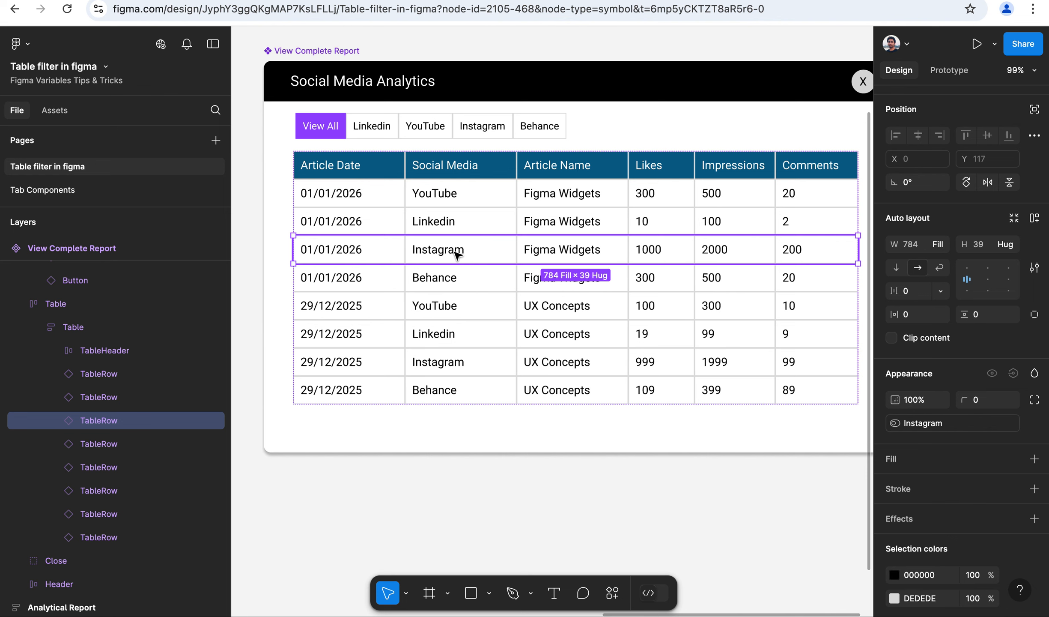
pyautogui.click(380, 136)
pyautogui.click(963, 71)
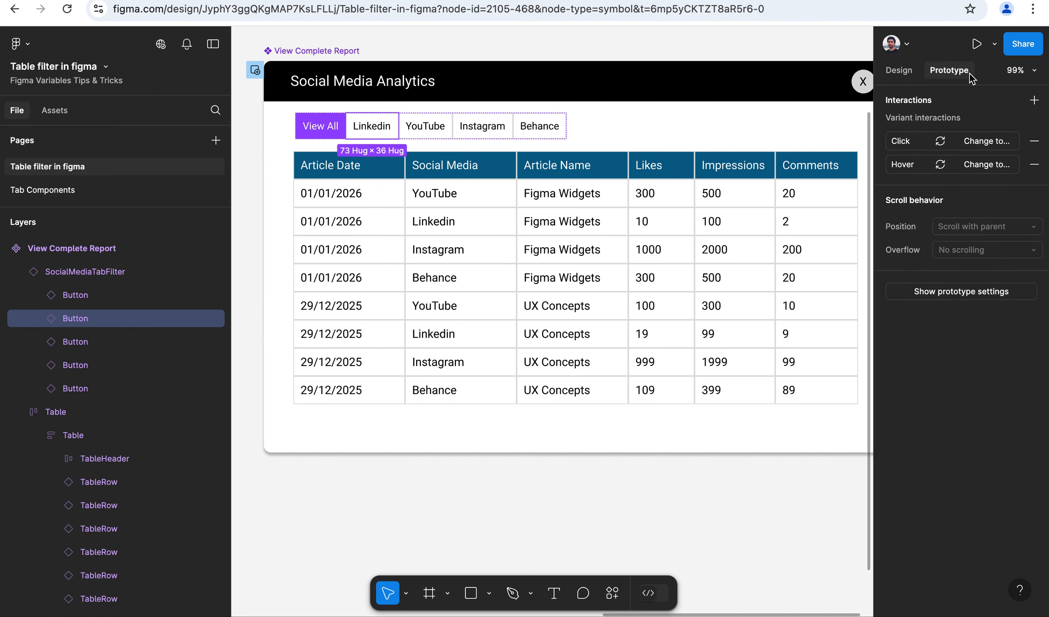
pyautogui.click(918, 141)
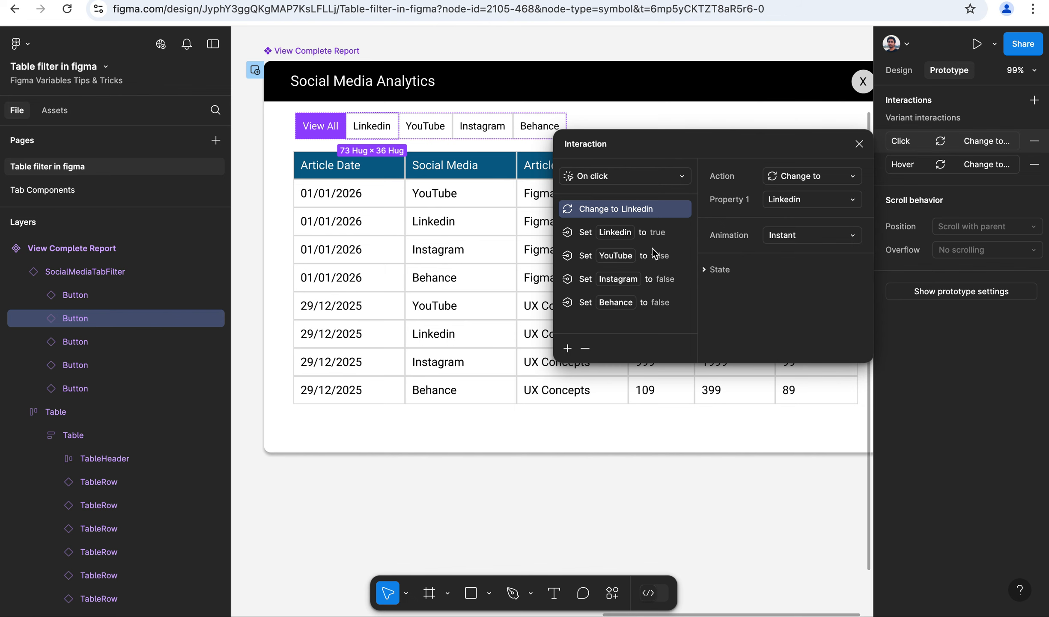
pyautogui.click(859, 144)
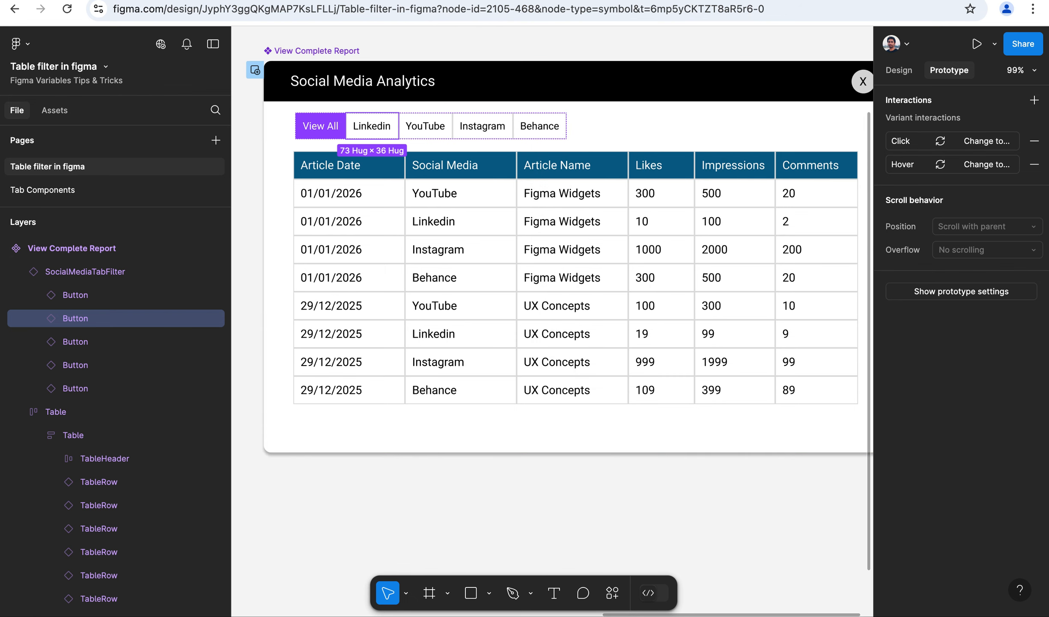
# Switch to the Inventory Management Dashboard prototype and test pages 1 and 2 of the table's pagination.
pyautogui.click(635, 2)
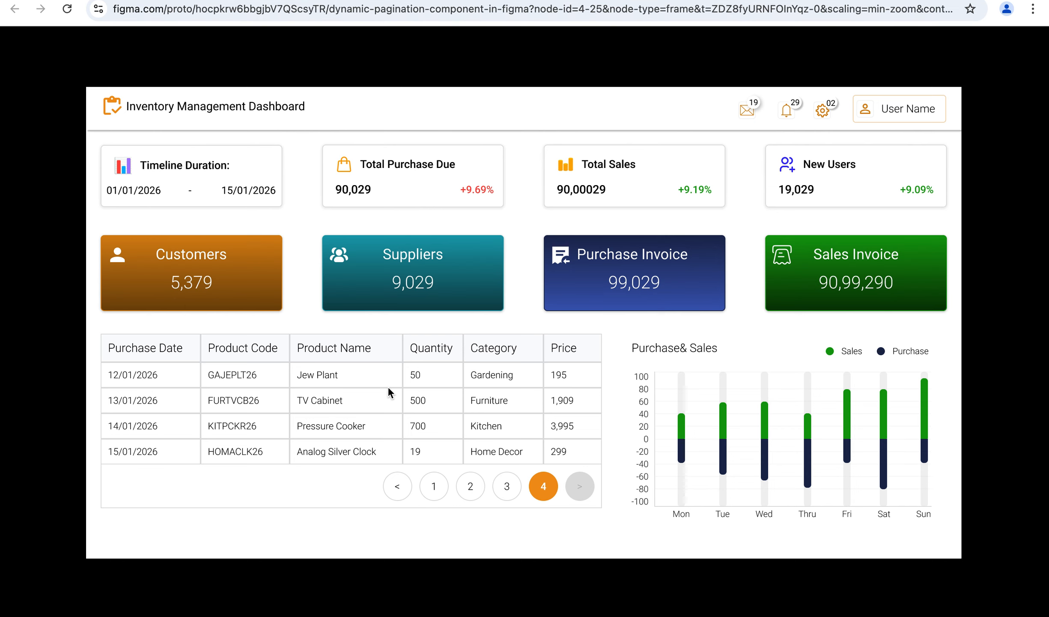
pyautogui.click(440, 496)
pyautogui.click(479, 491)
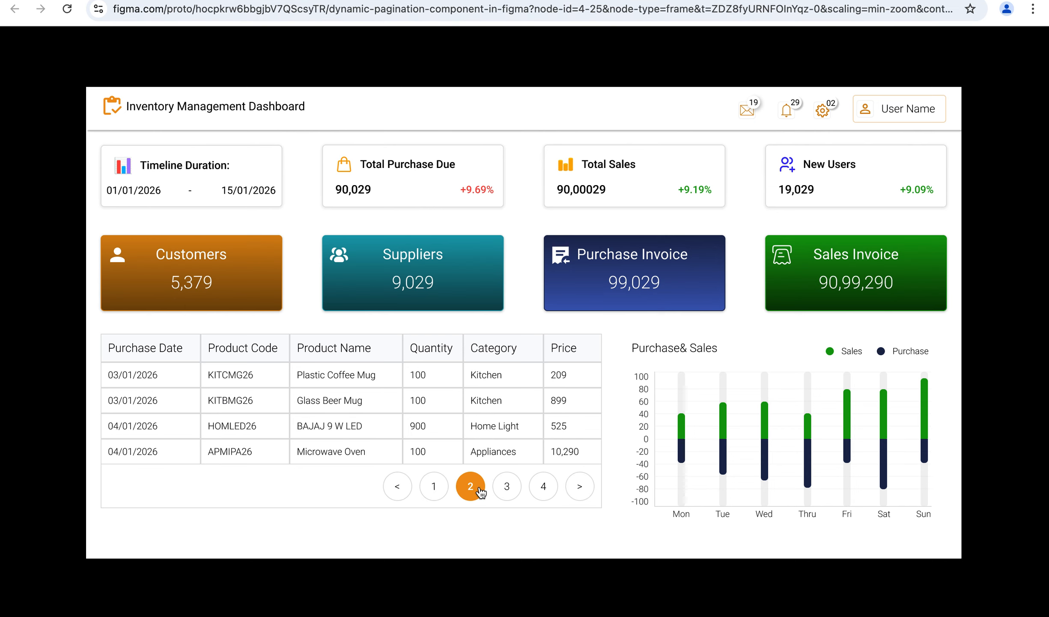